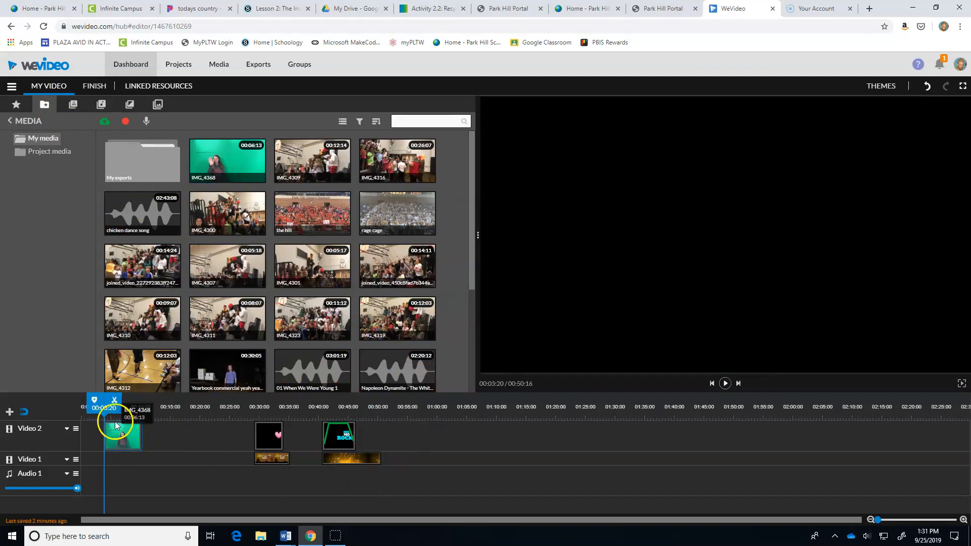
- Preview the green-screen clip IMG_4368 on Video 2 from 00:03:20 and set the speaker volume to 74
click(725, 383)
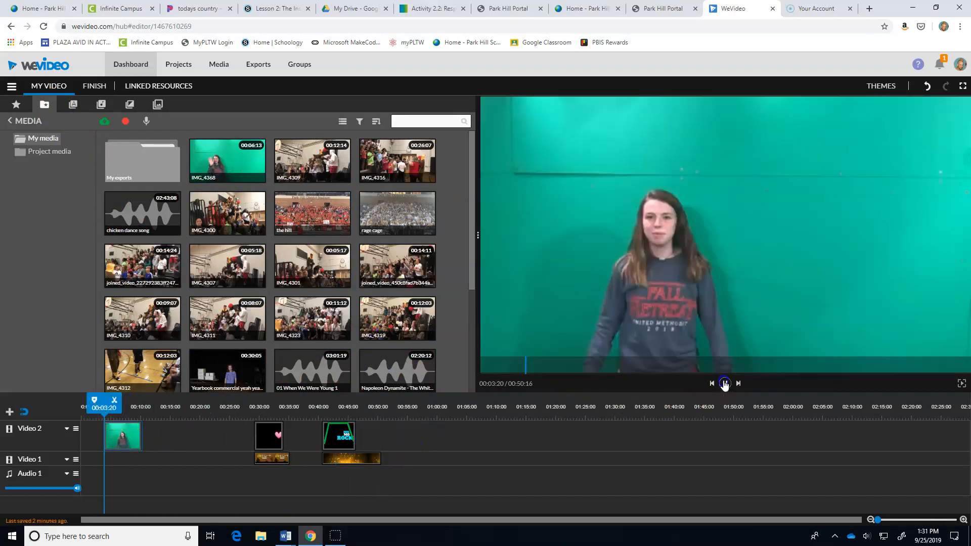
click(725, 384)
click(866, 536)
click(880, 511)
drag(905, 509, 908, 512)
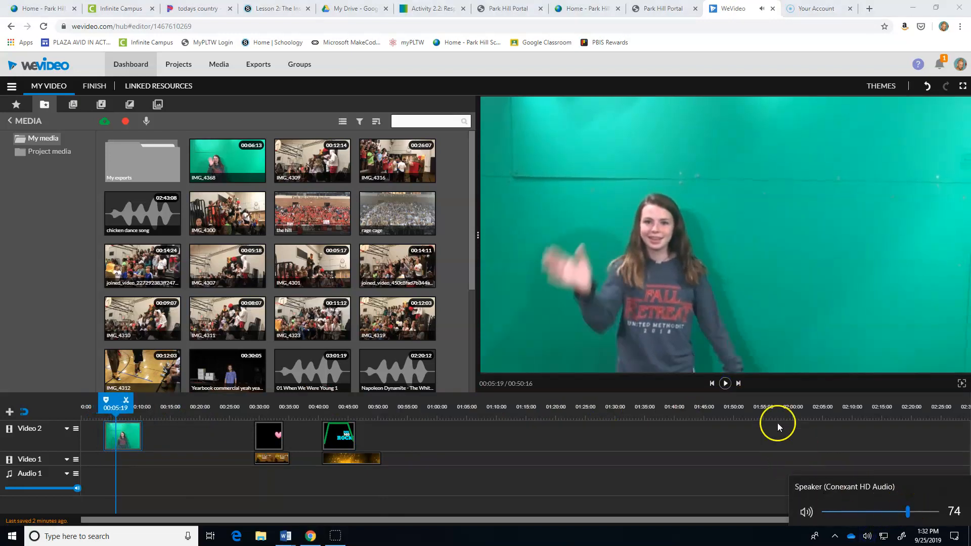
click(725, 383)
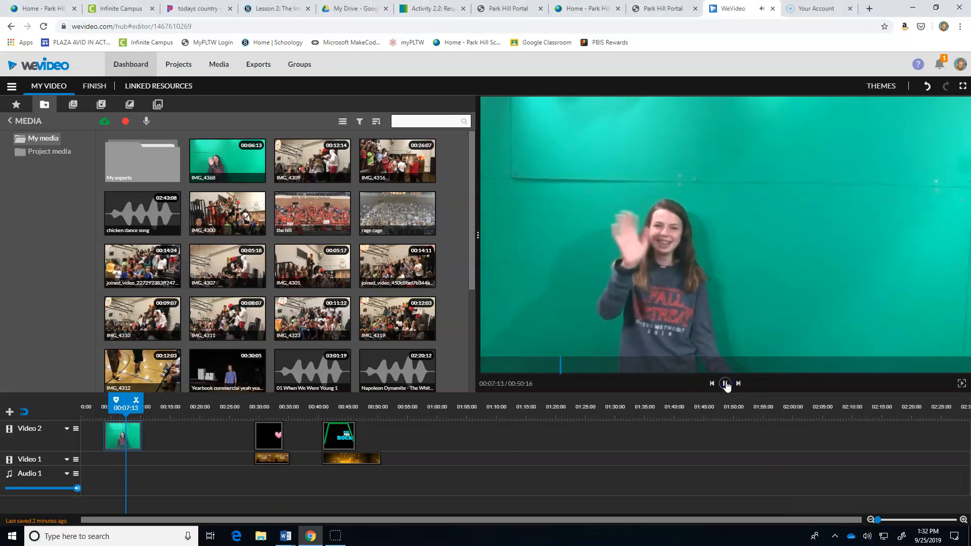
click(726, 386)
drag(123, 394, 110, 404)
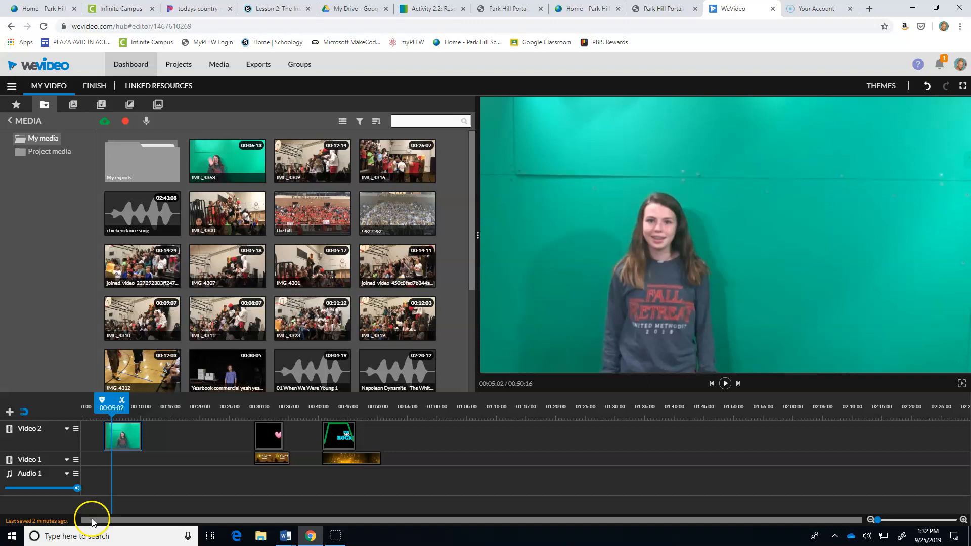
- Play back the ending of the IMG_4368 clip on an enlarged timeline to locate where it should be trimmed
click(964, 519)
click(963, 520)
click(963, 519)
click(964, 520)
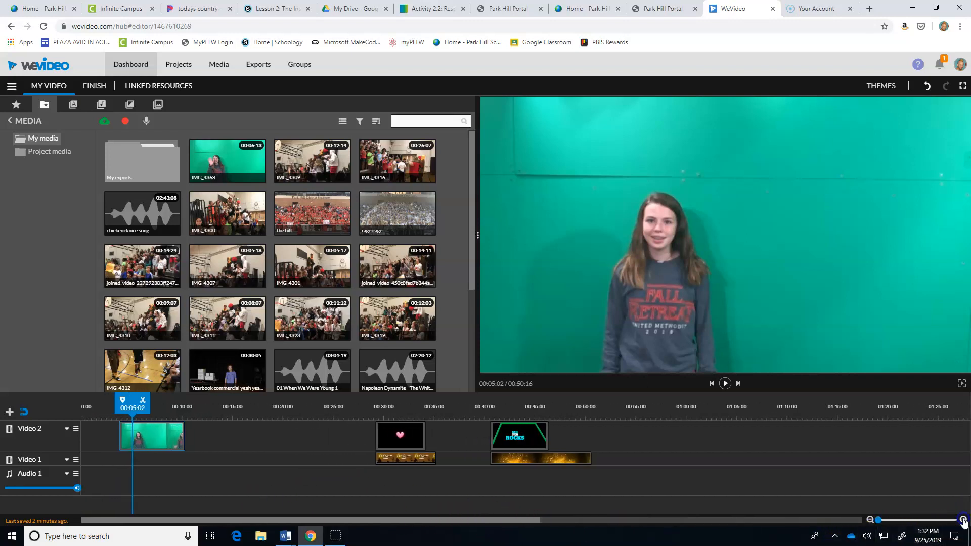
click(963, 520)
click(963, 520)
click(963, 520)
click(963, 520)
click(963, 520)
drag(154, 400, 209, 397)
click(735, 388)
click(725, 383)
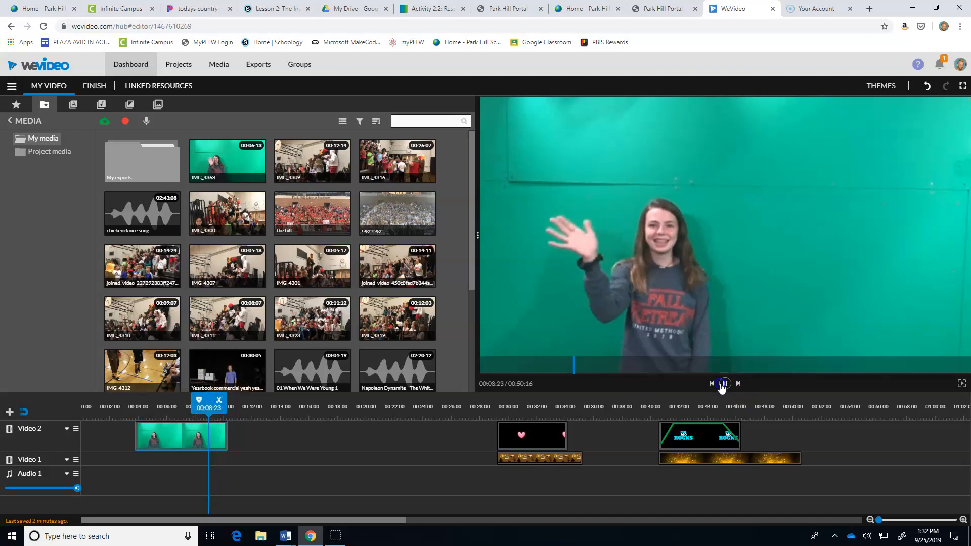
click(725, 386)
- Split the IMG_4368 clip on Video 2 at 00:09:22, just before its end
drag(230, 399, 223, 398)
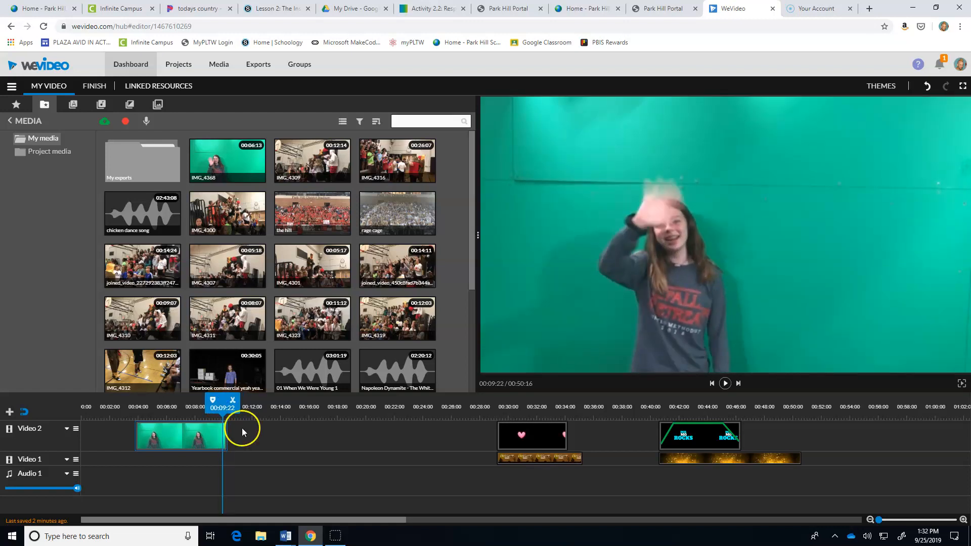
click(962, 521)
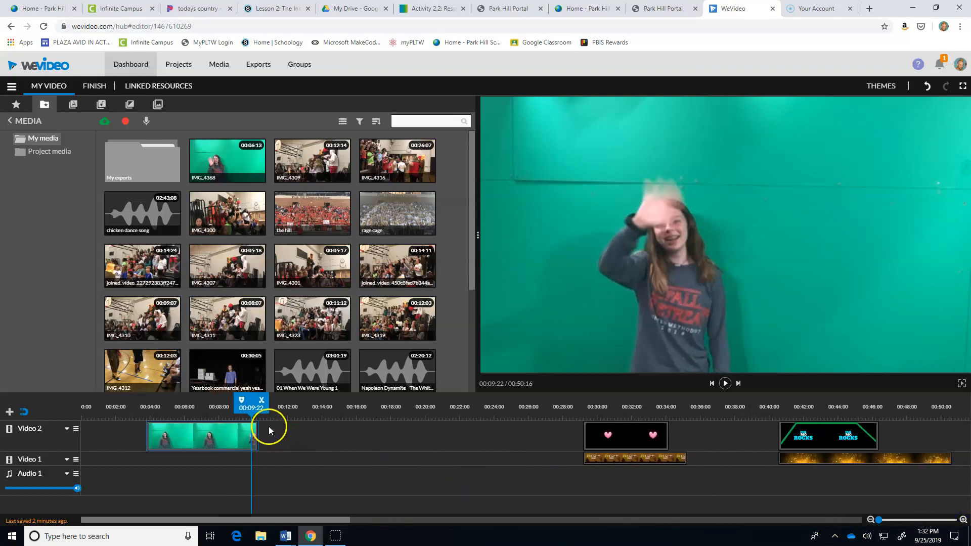
click(262, 401)
- Pull the short cut-off end piece away from the IMG_4368 clip and delete it
drag(248, 403, 237, 403)
drag(253, 435, 368, 442)
click(371, 434)
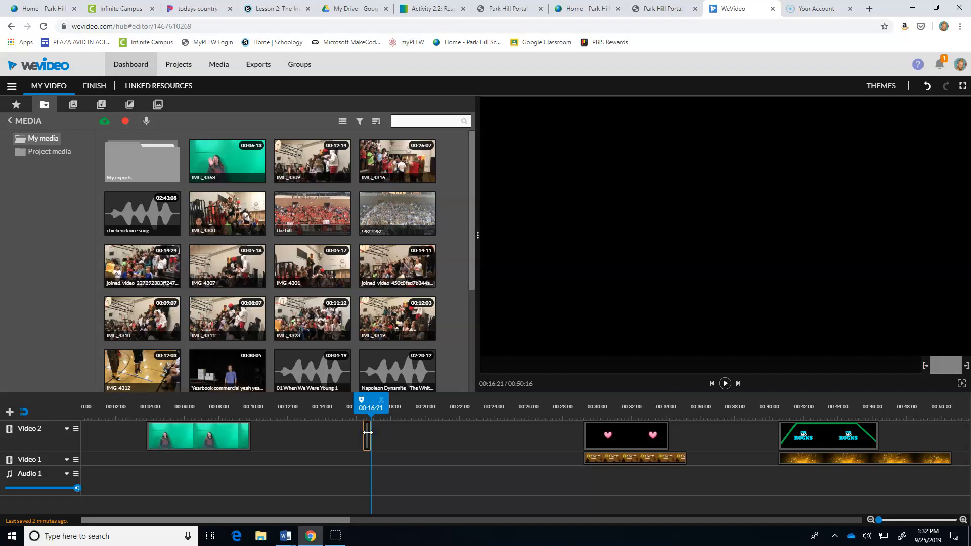
key(Delete)
click(370, 466)
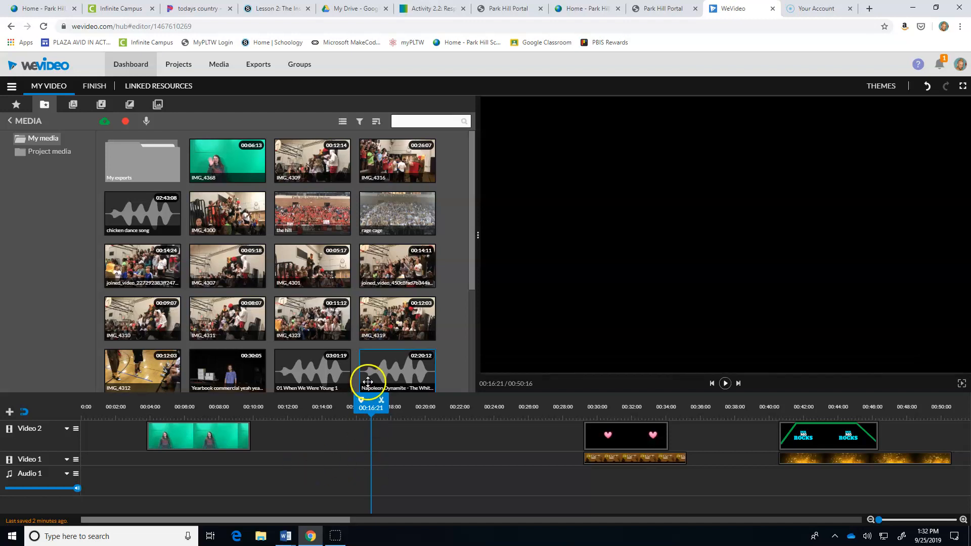
- Scrub through the trimmed IMG_4368 clip to check the remaining footage
drag(371, 398, 198, 405)
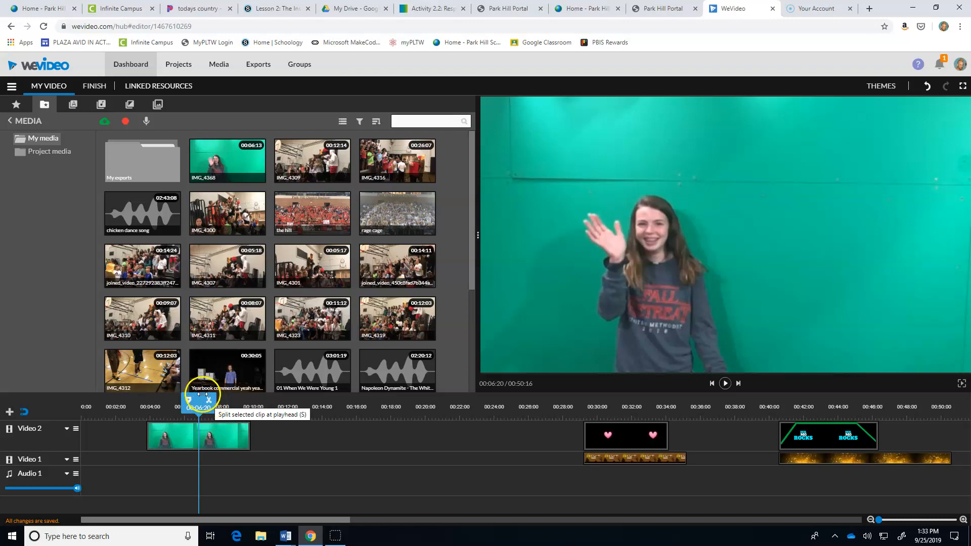
drag(202, 407, 190, 407)
click(212, 435)
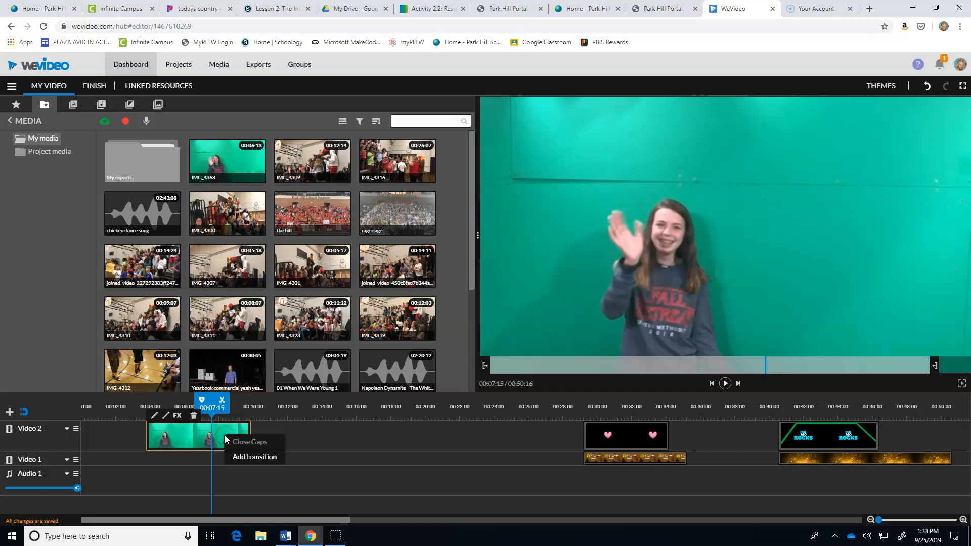
click(342, 469)
click(212, 407)
drag(212, 408, 169, 442)
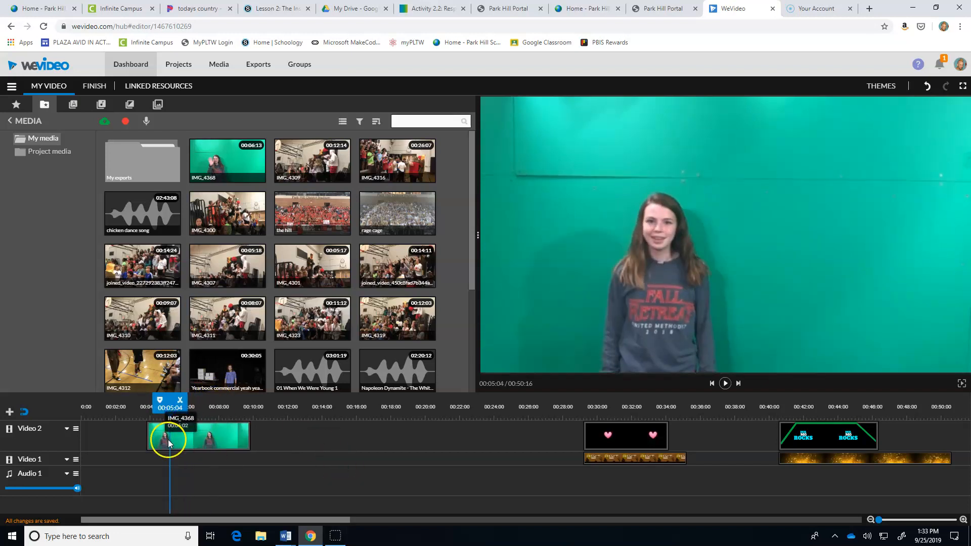
- Copy the trimmed IMG_4368 clip and paste the duplicate on Video 2 at 00:12:06
click(200, 433)
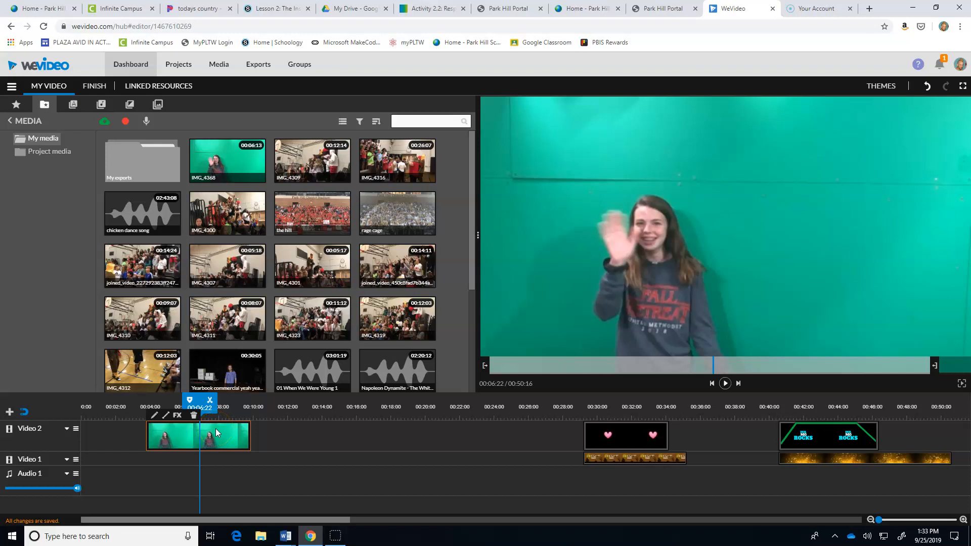
click(292, 410)
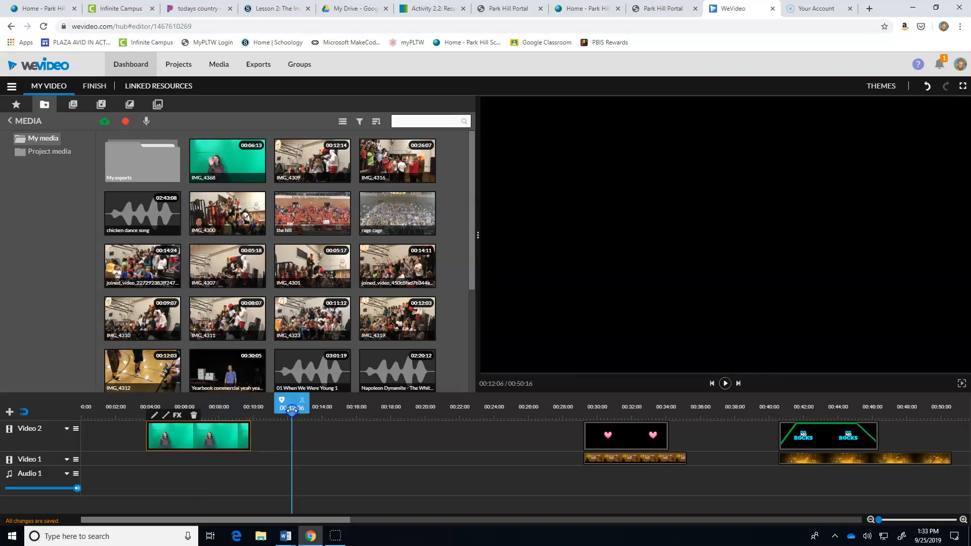
key(ctrl+v)
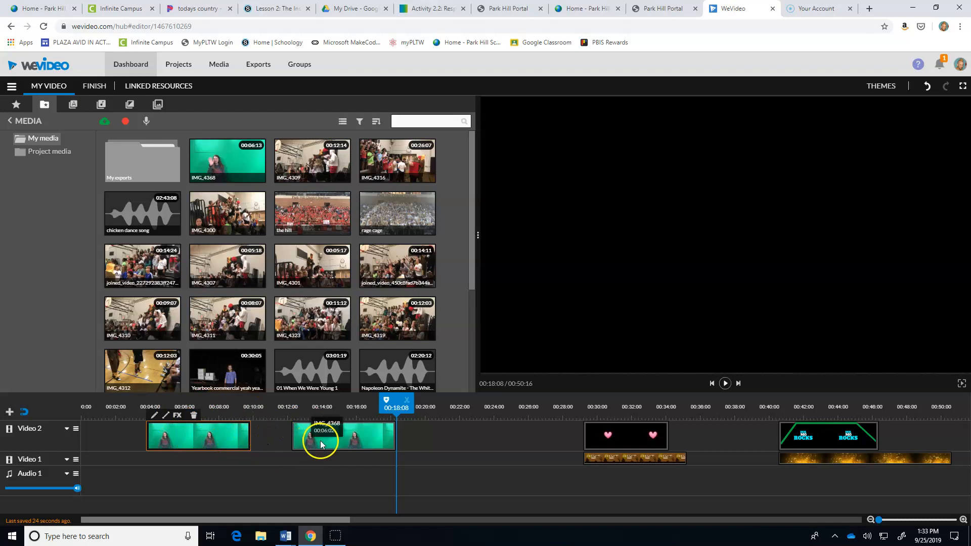
- Add a video track titled Video 3 and move the duplicated clip to Video 1, starting at about 00:10:09
click(10, 412)
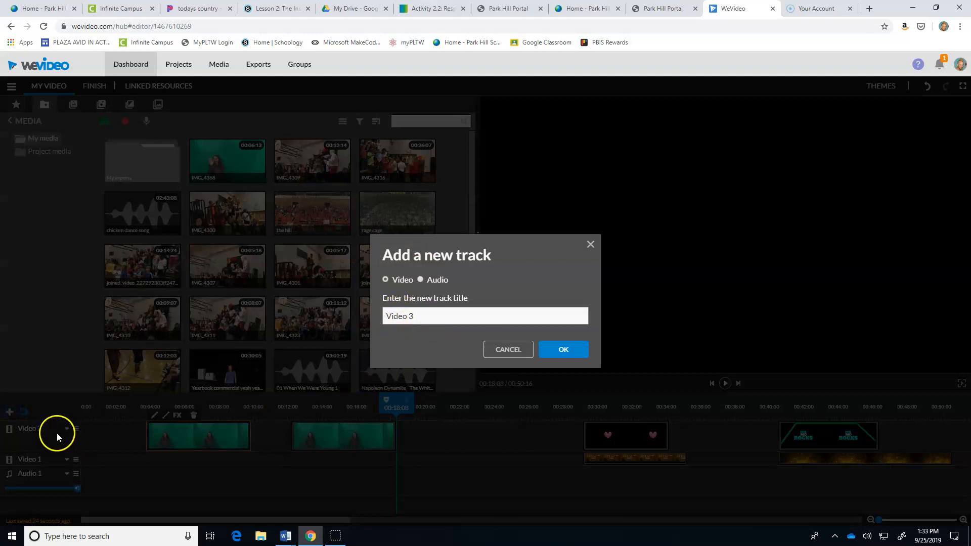
click(563, 349)
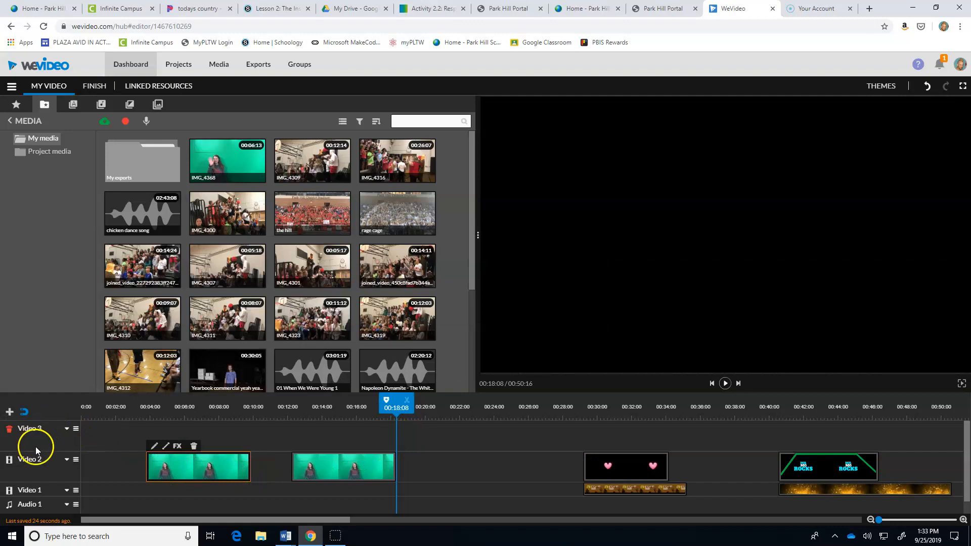
drag(309, 462, 250, 489)
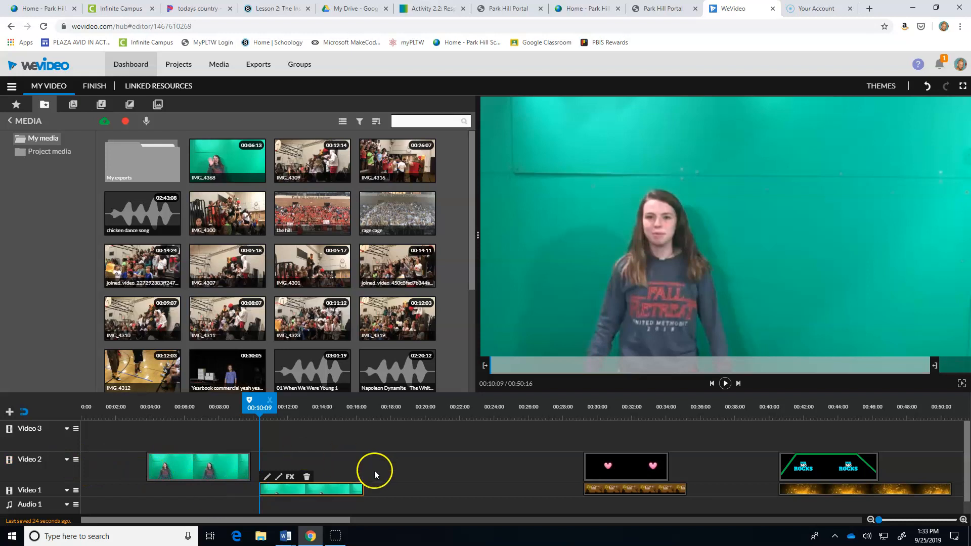
scroll(375, 470, down, 1)
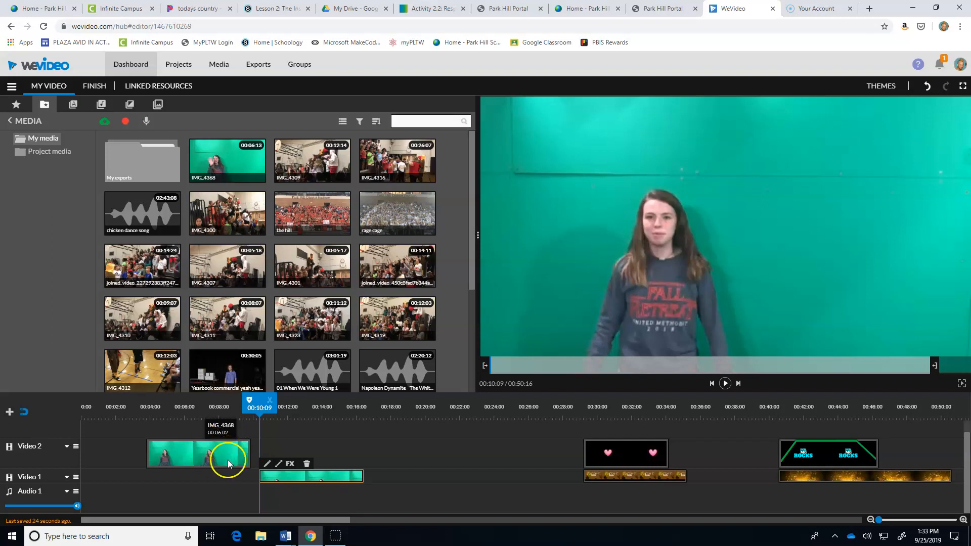
- Open the IMG_4368 clip on Video 2 in the clip editor and examine its transform, volume, animation and color settings
drag(259, 403, 202, 395)
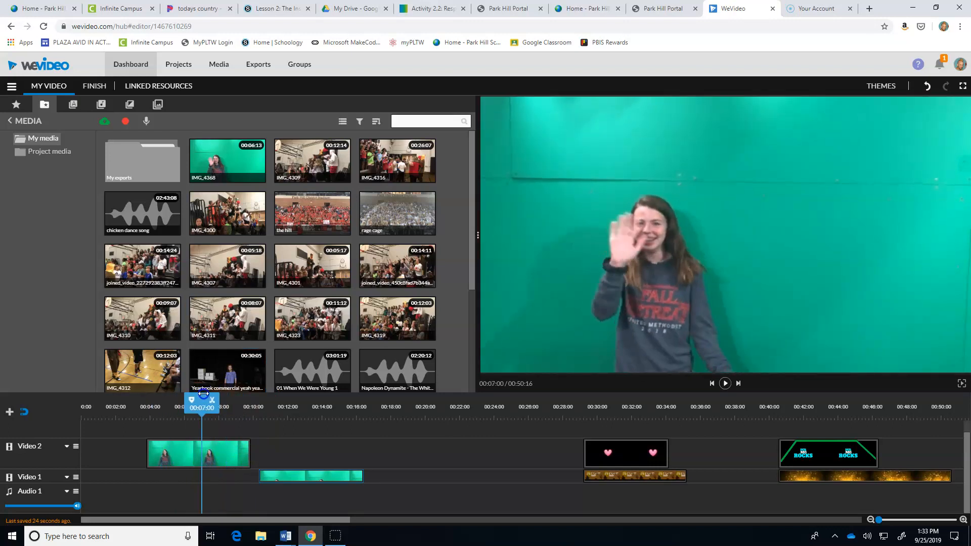
click(181, 447)
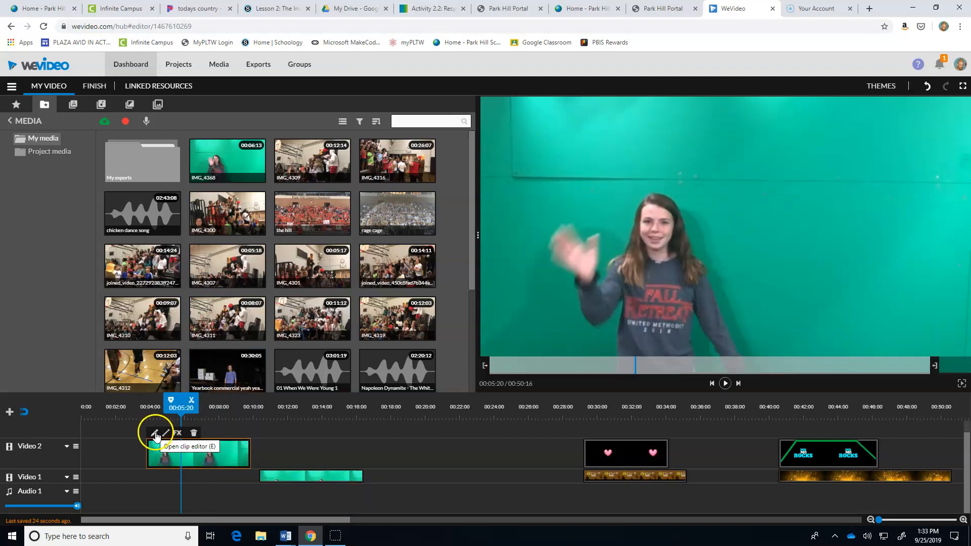
click(155, 434)
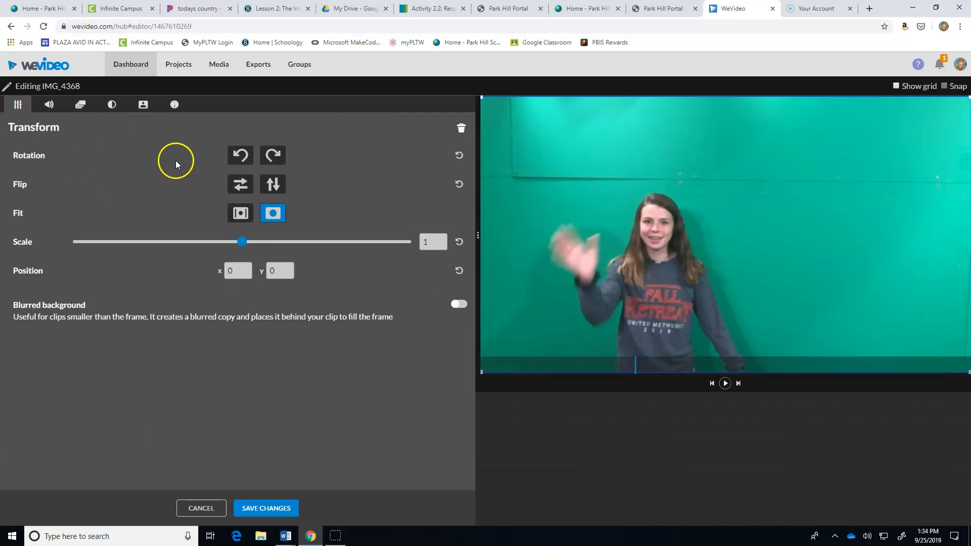
click(51, 106)
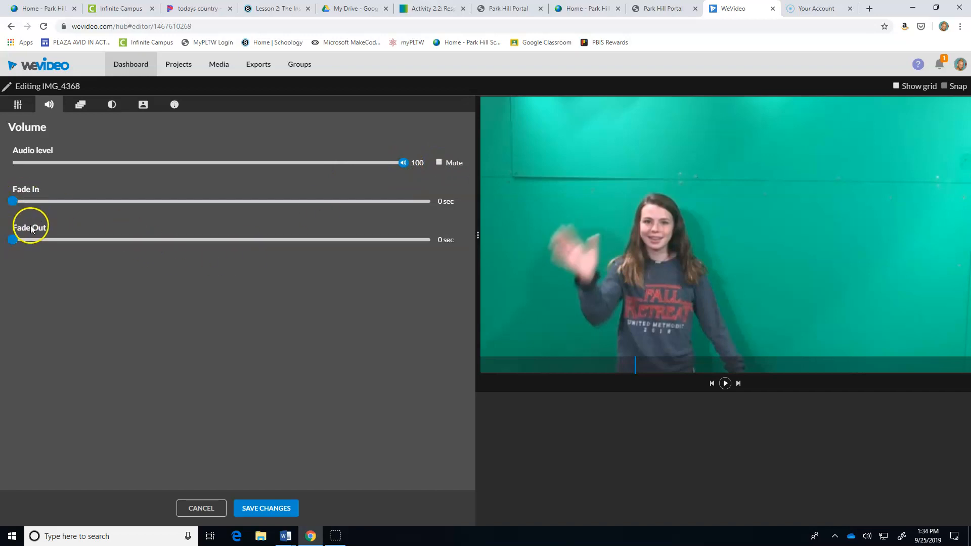
click(83, 105)
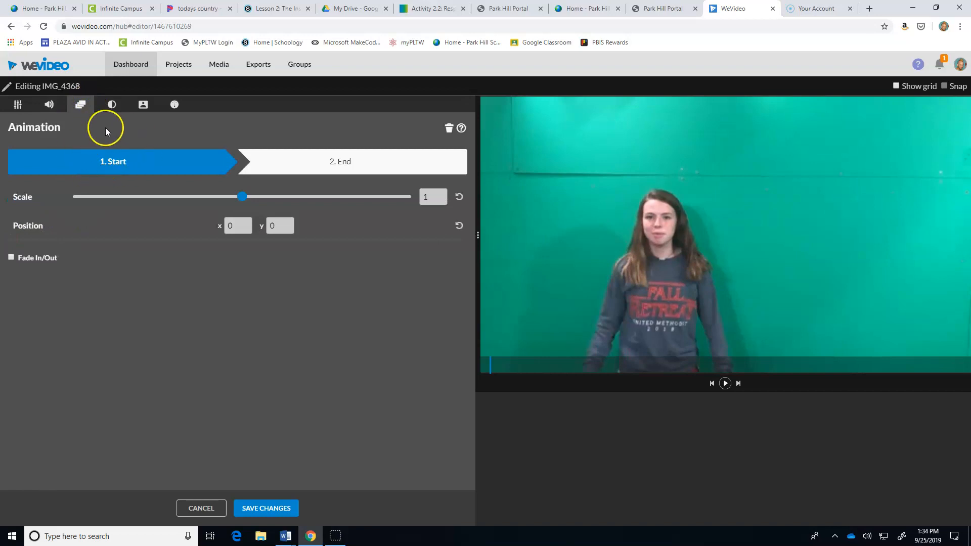
click(110, 106)
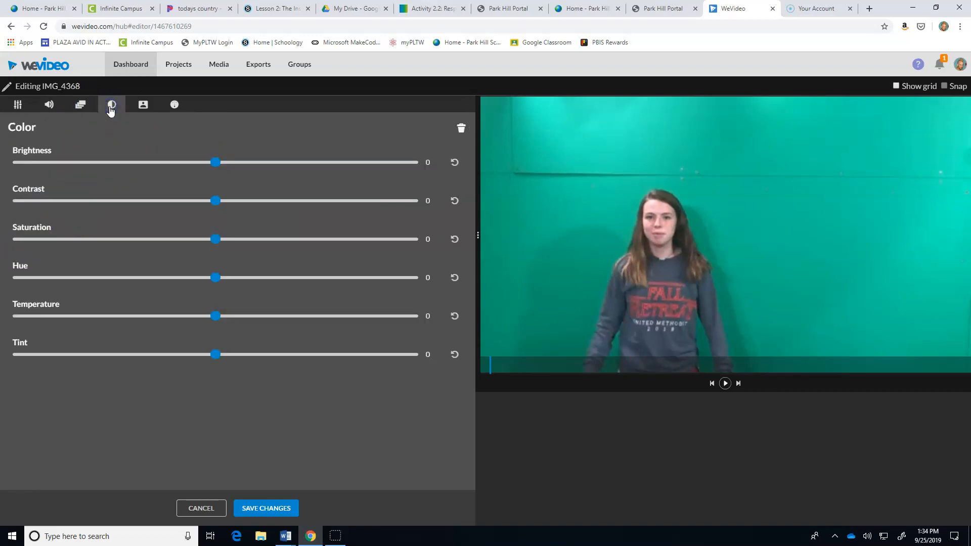
- Try a brightness of -1 and a hue of -2 on the clip, and discard the color changes
drag(232, 163, 212, 173)
mouse_move(211, 273)
mouse_down()
mouse_move(260, 277)
mouse_move(212, 280)
mouse_up()
mouse_move(215, 317)
mouse_down()
mouse_move(260, 320)
mouse_move(215, 316)
mouse_up()
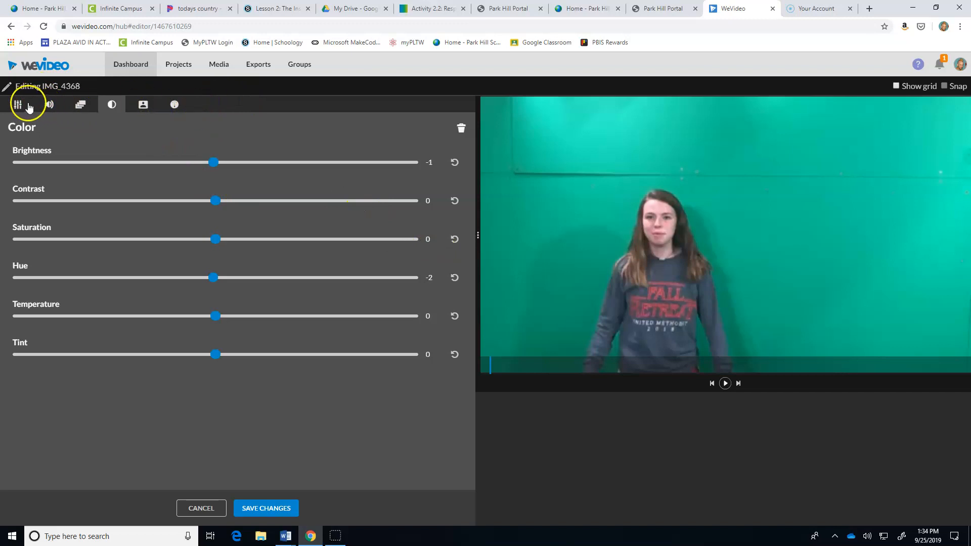
click(202, 507)
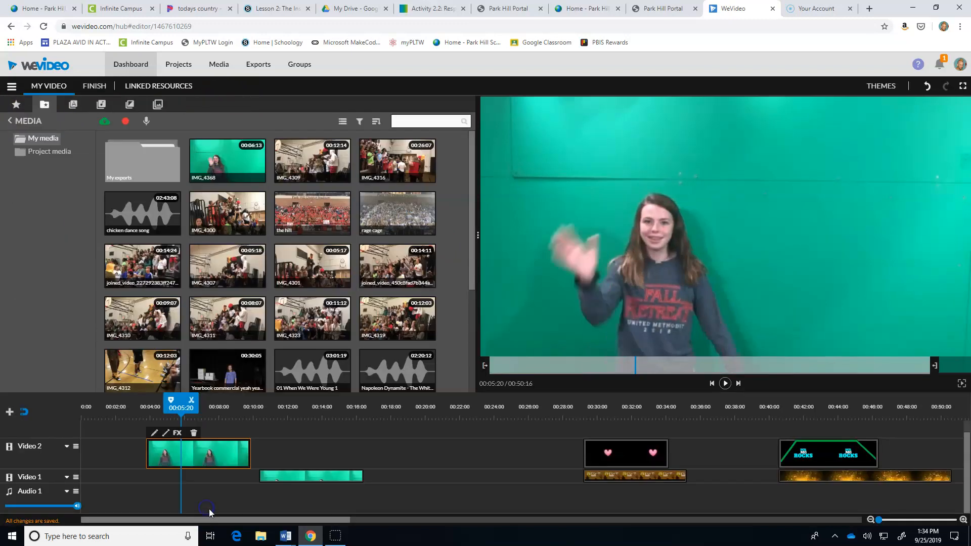
- Apply the Invert Colors effect to the IMG_4368 clip on Video 2 only
click(176, 432)
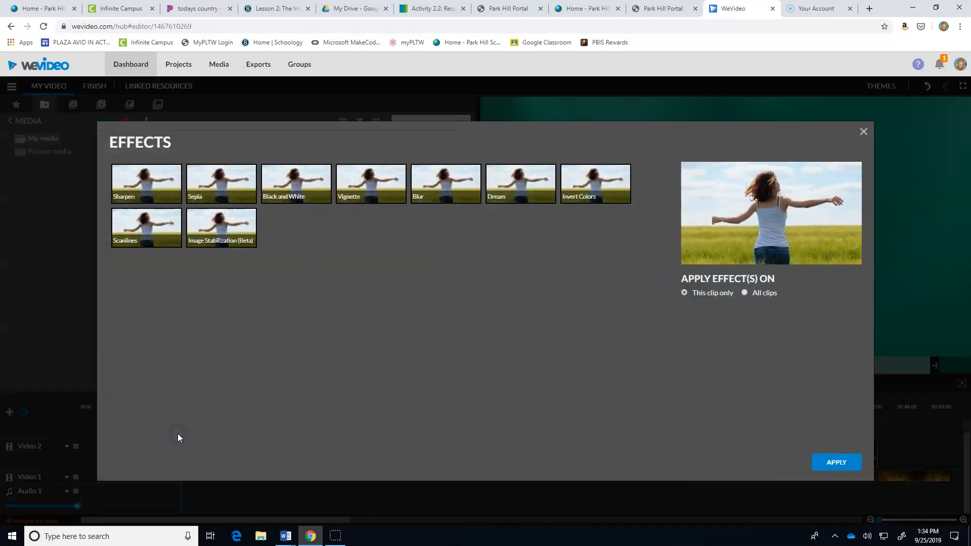
click(587, 193)
click(835, 462)
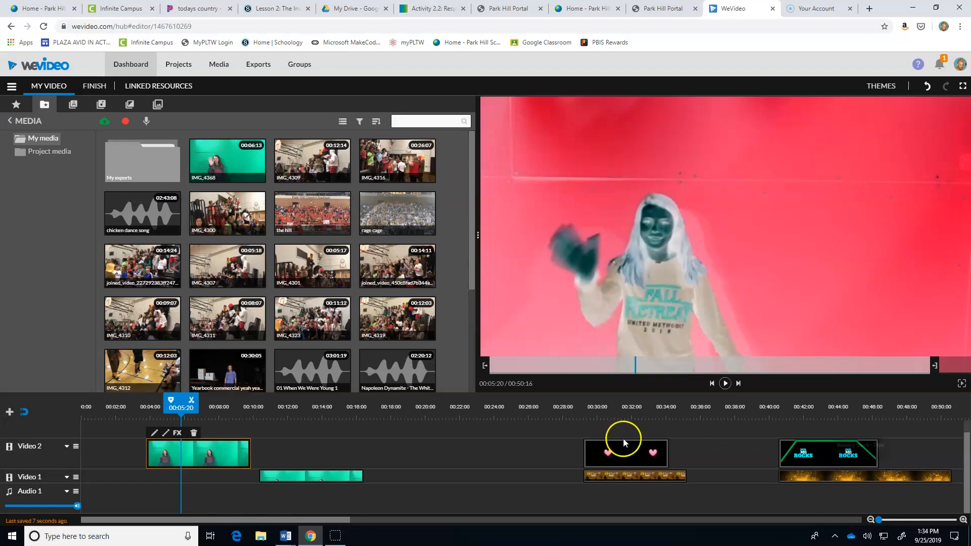
drag(182, 407, 184, 406)
- Replace the clip's Invert Colors effect with Blur, applied to this clip only
click(179, 435)
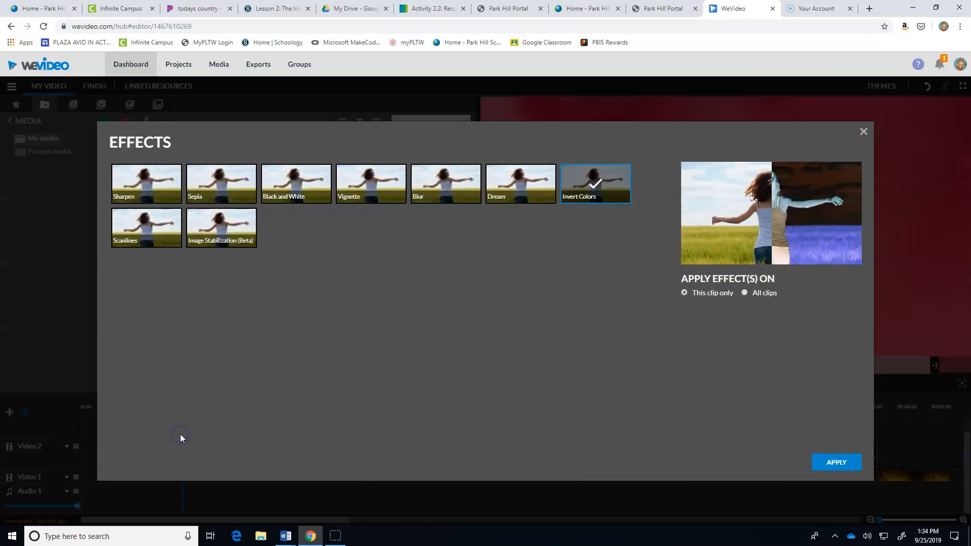
click(580, 196)
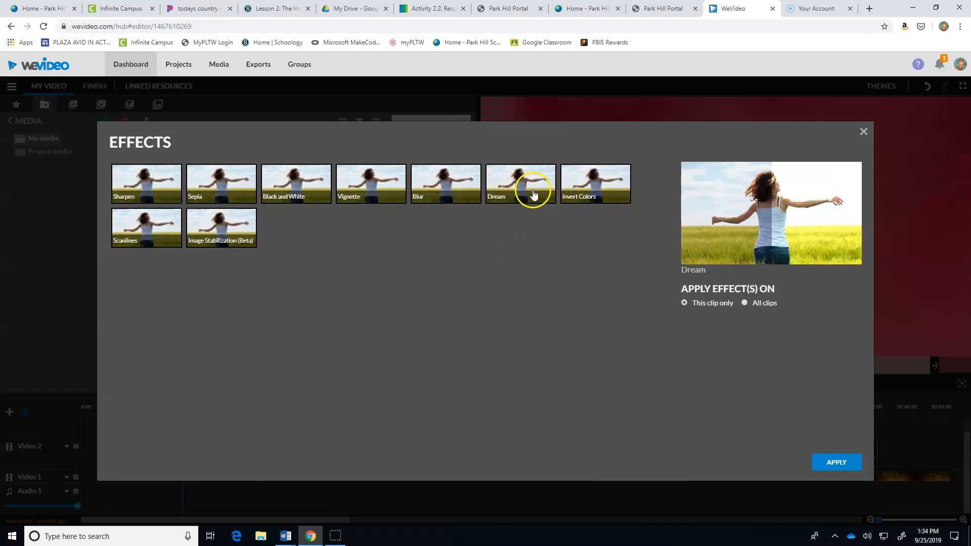
click(458, 188)
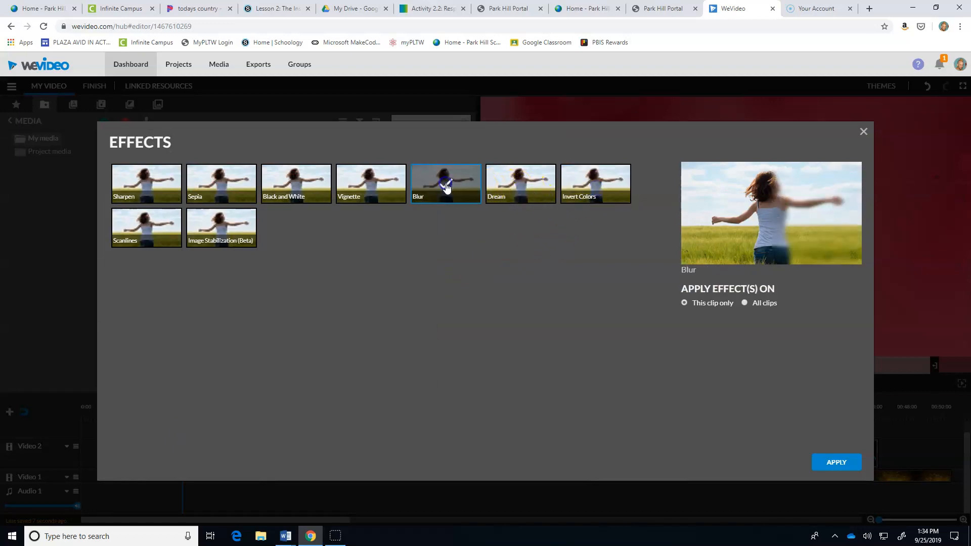
click(839, 462)
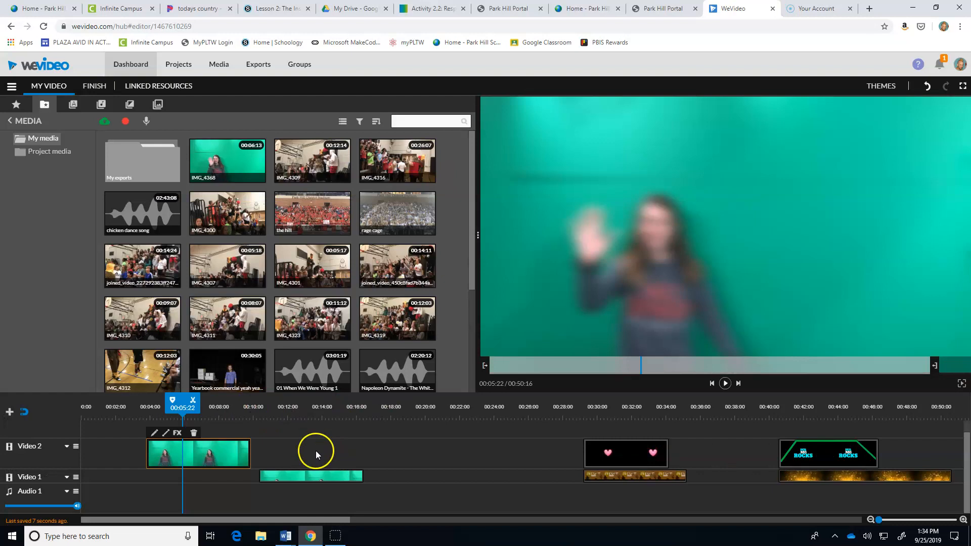
- Open the effects list for the IMG_4368 clip on Video 2 and close it without applying anything
click(177, 433)
click(455, 191)
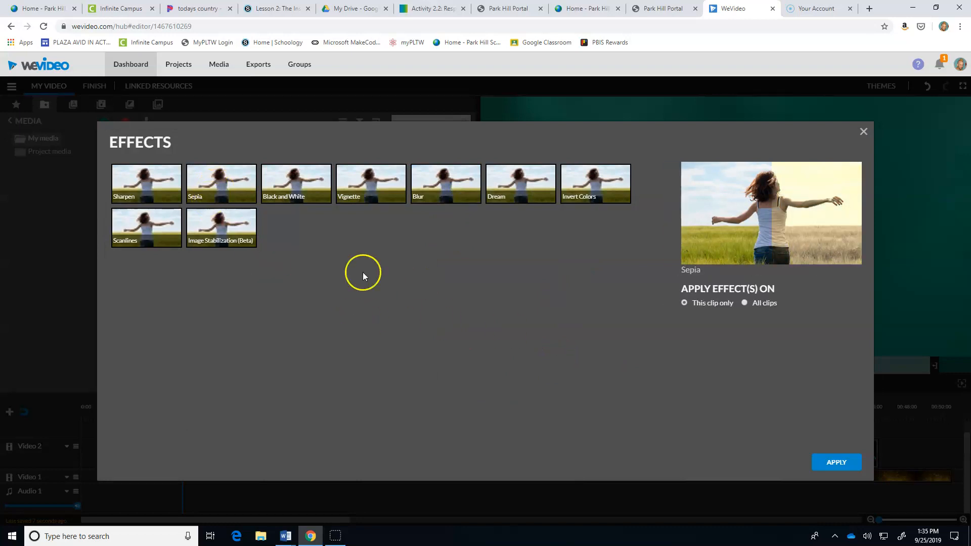
click(863, 137)
- Shift the IMG_4368 clip on Video 2 slightly later so it starts at 00:04:07
mouse_move(177, 398)
mouse_down()
mouse_move(213, 403)
mouse_move(175, 404)
mouse_move(188, 404)
mouse_up()
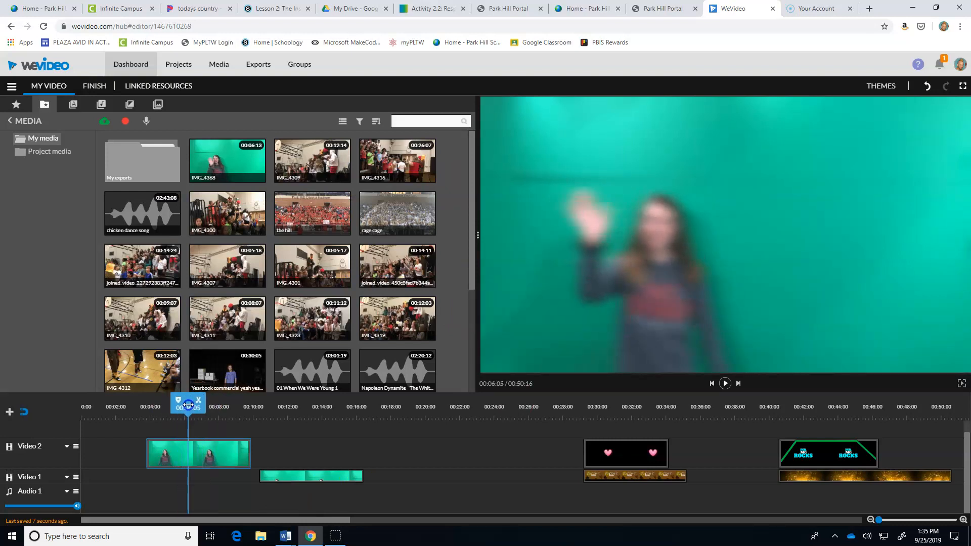
click(200, 461)
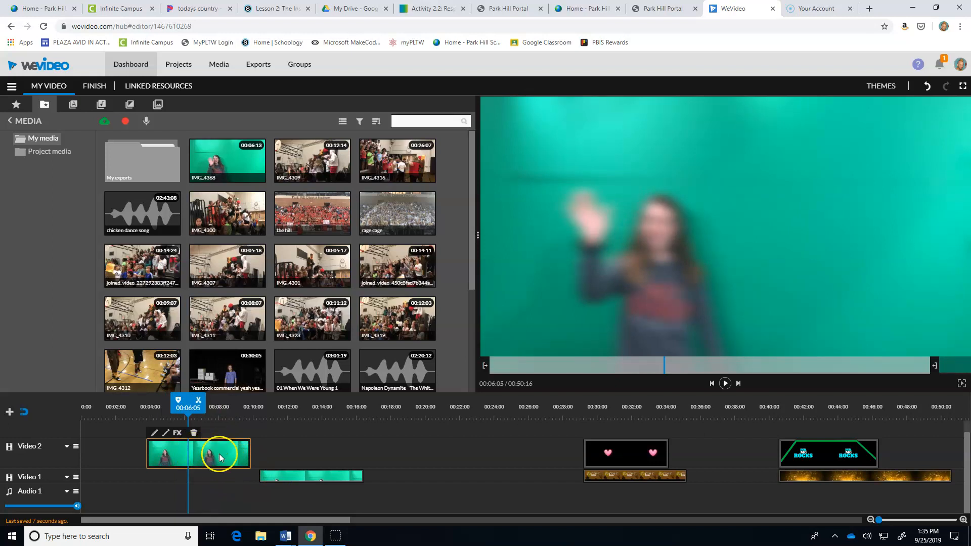
drag(195, 448, 203, 449)
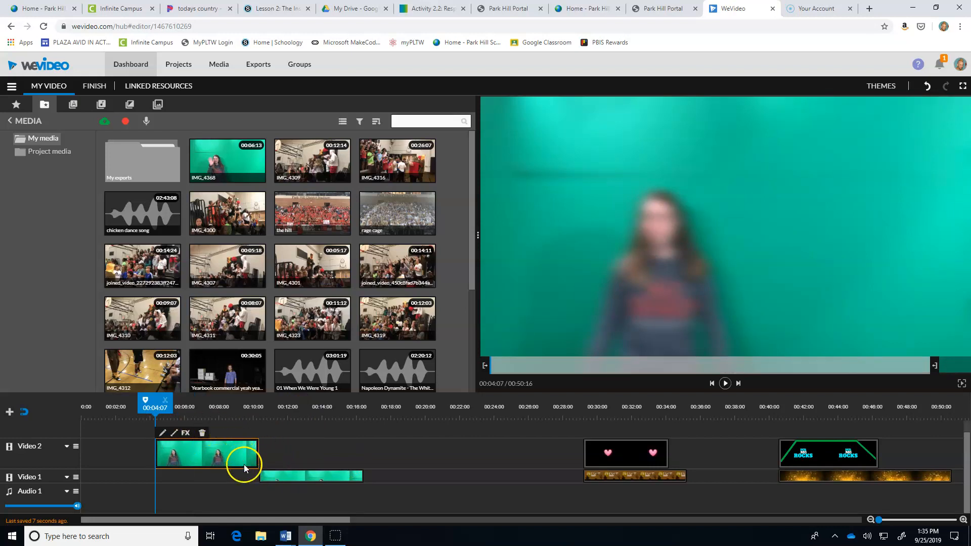
- Play sections of the blurred Video 2 clip from several playhead positions to review the effect
drag(155, 408, 207, 407)
click(724, 383)
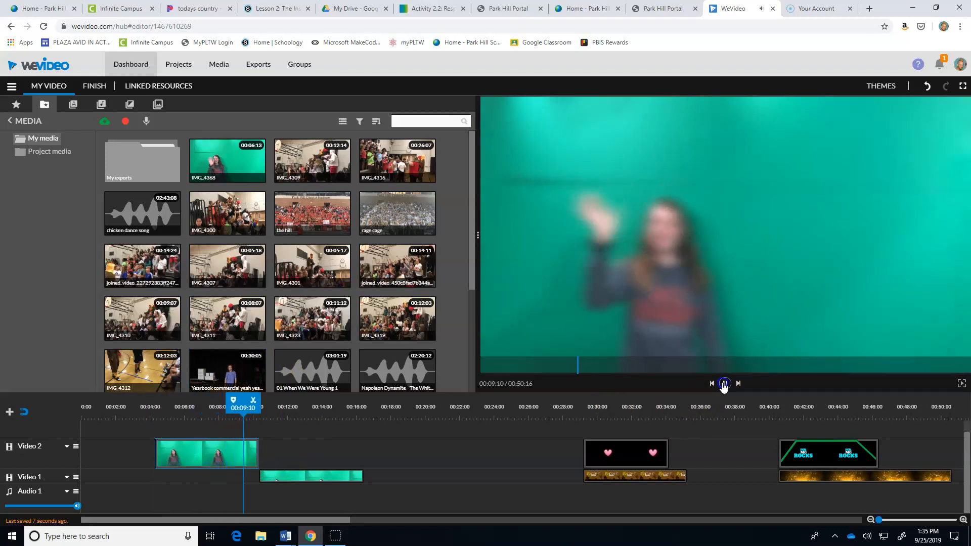
click(724, 383)
drag(244, 405, 155, 414)
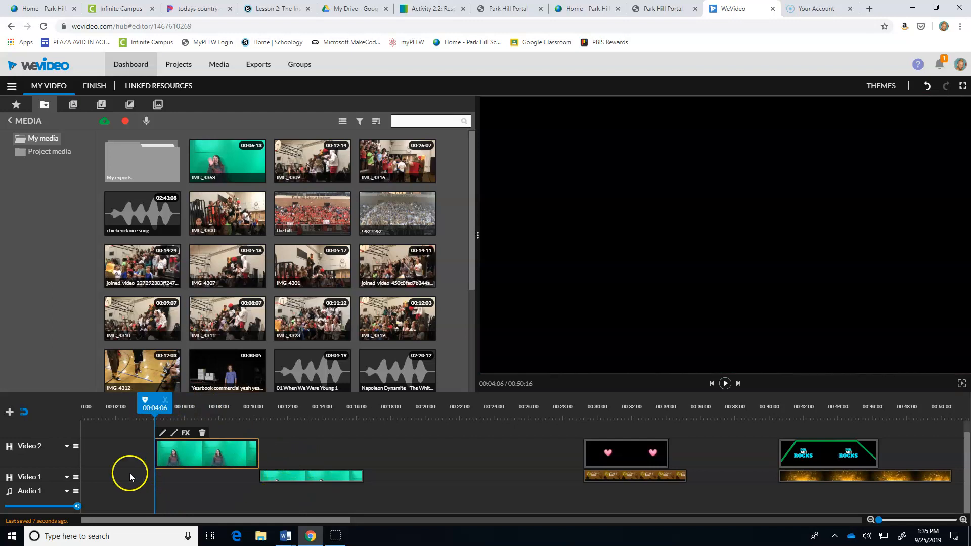
click(725, 383)
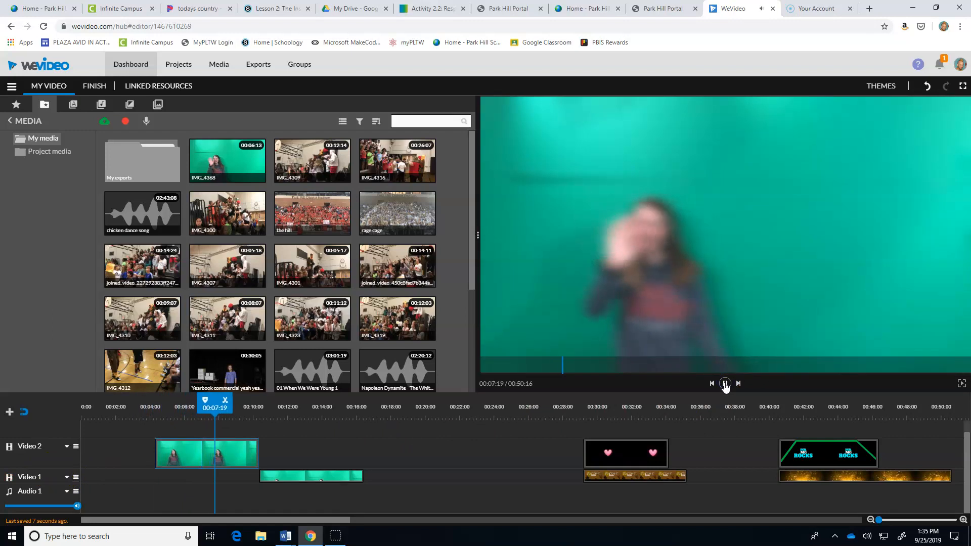
click(725, 383)
drag(230, 402, 206, 401)
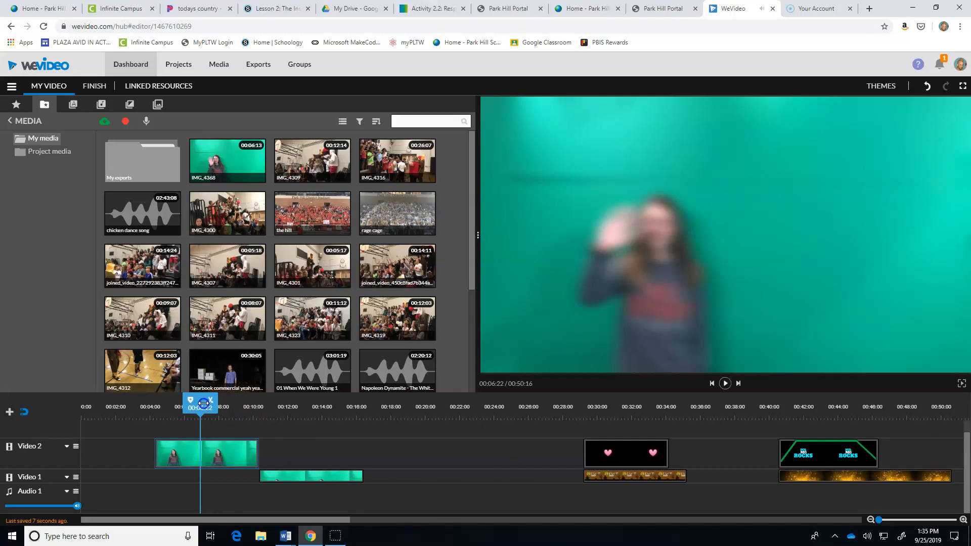
click(725, 384)
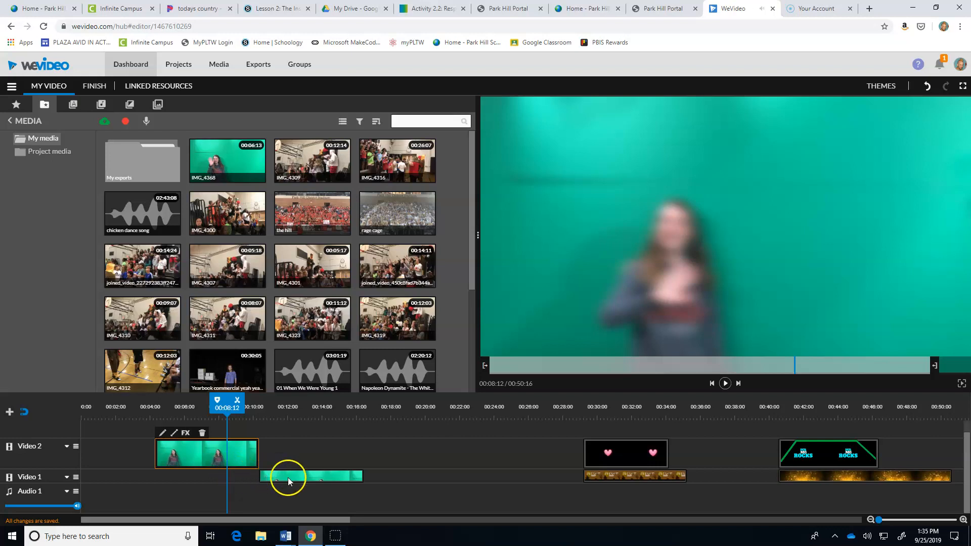
- Play the IMG_4368 clip on Video 1 from 00:12:02 to find where the wave begins
click(284, 411)
drag(284, 411, 289, 411)
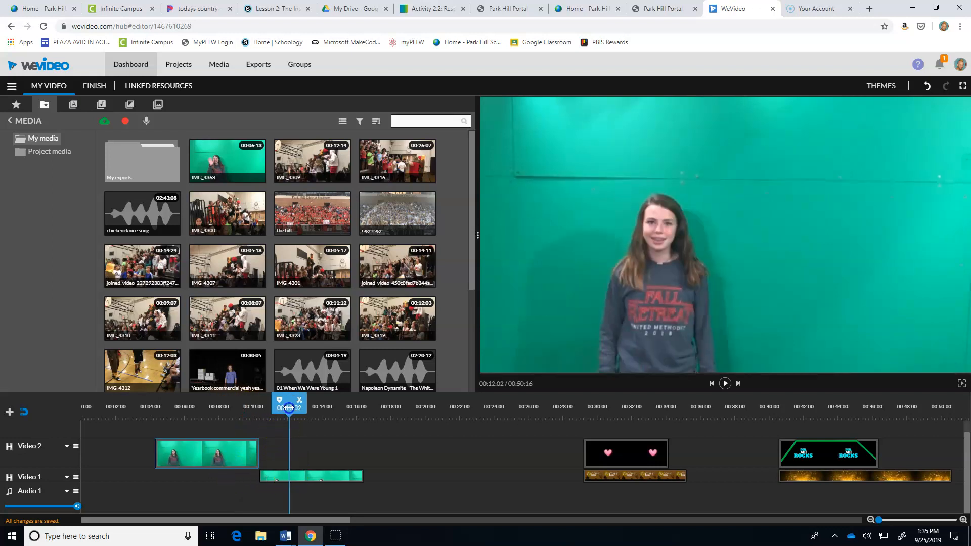
click(724, 384)
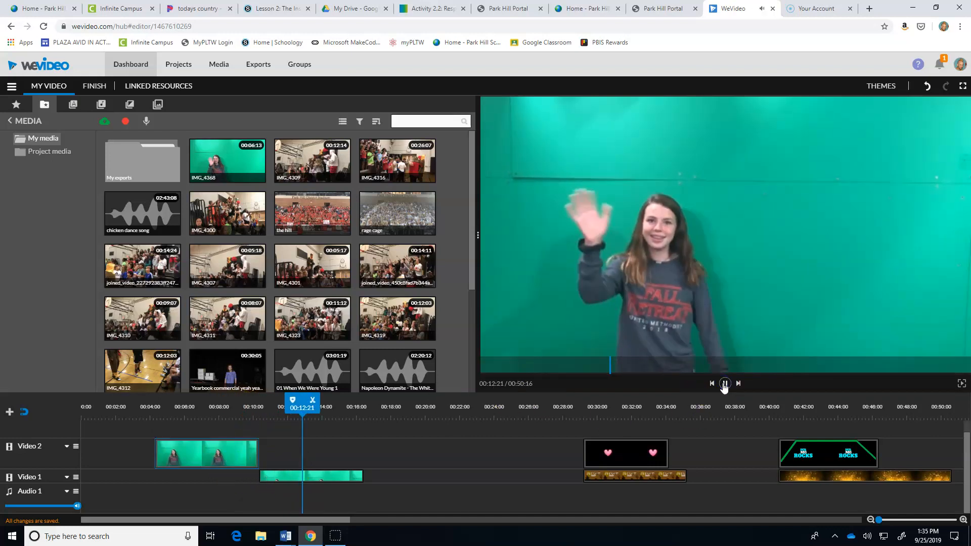
click(724, 384)
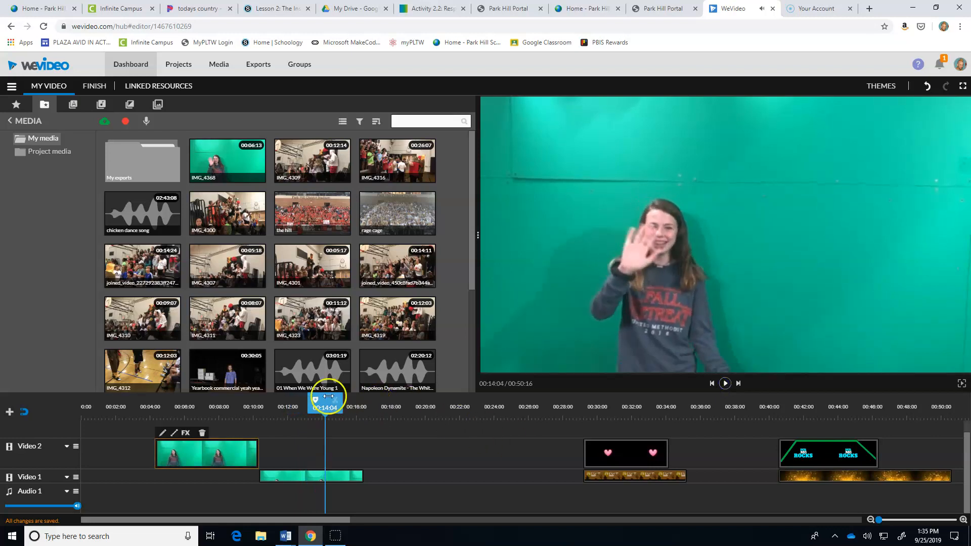
- Trim the beginning of the IMG_4368 clip on Video 1 to 00:13:14 and preview the shortened clip
drag(318, 400, 305, 400)
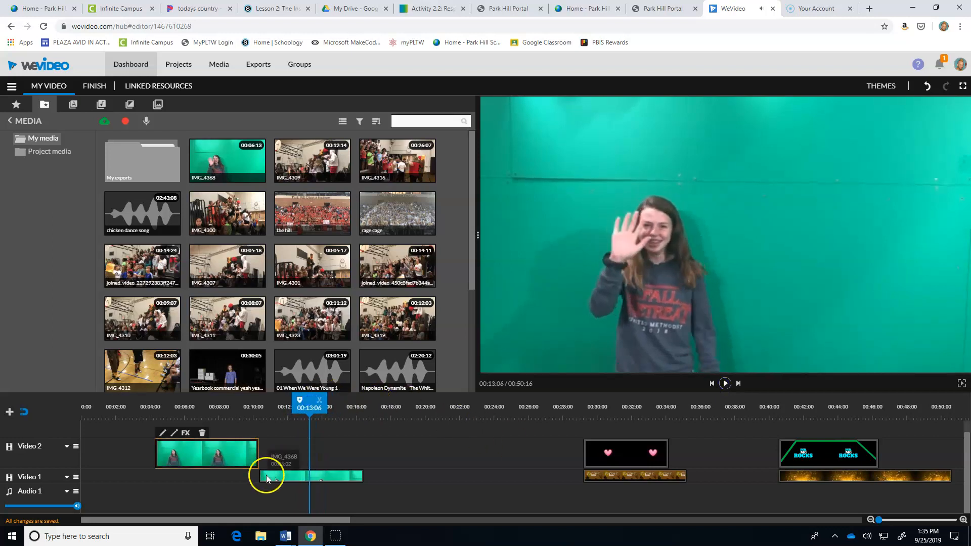
click(276, 474)
drag(260, 477, 313, 477)
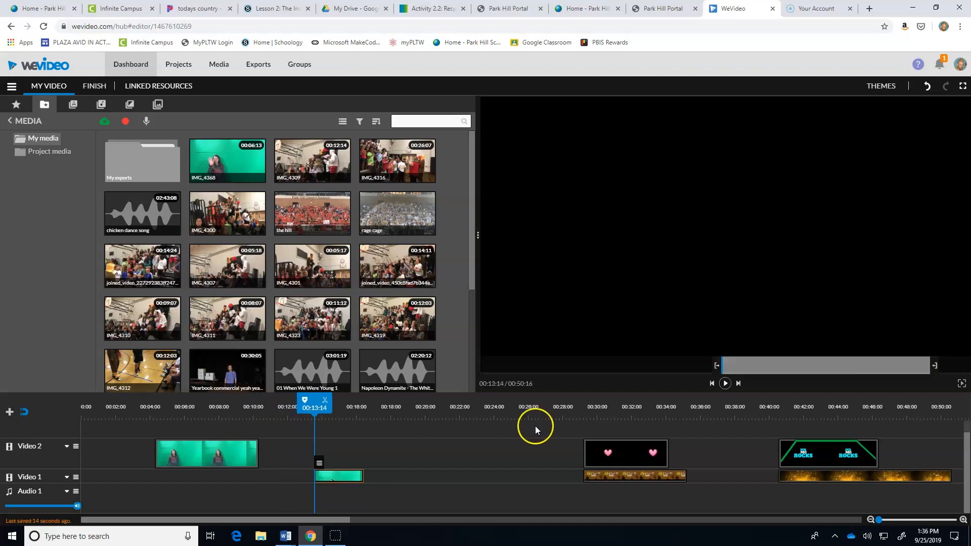
click(725, 383)
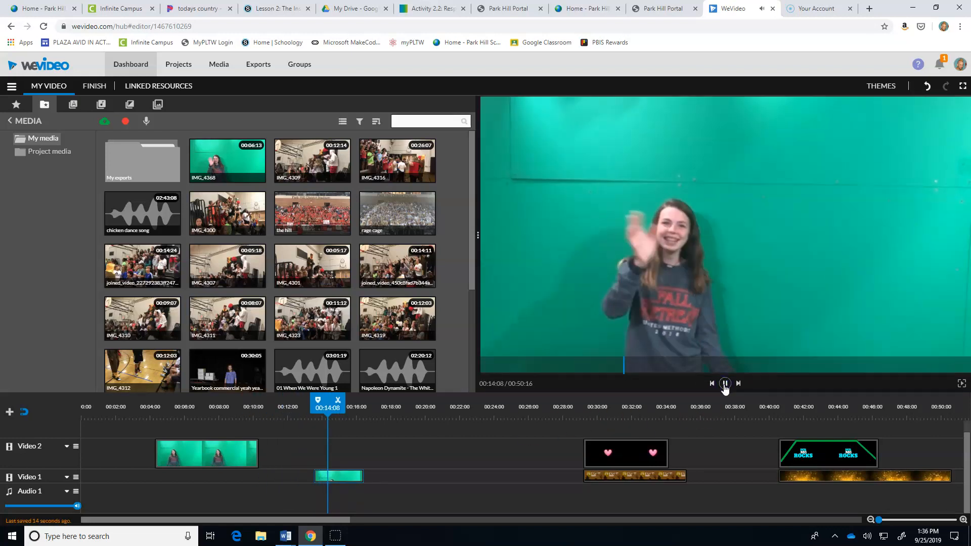
click(481, 468)
- Move the trimmed Video 1 clip beneath the blurred clip, starting at 00:07:20, and enable its video fade in/out
drag(329, 480, 234, 479)
click(244, 473)
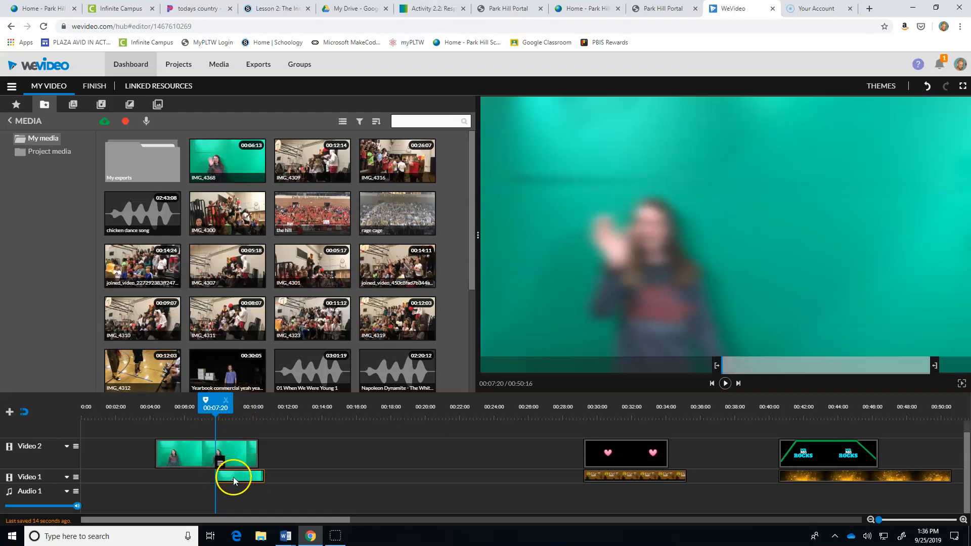
mouse_move(220, 464)
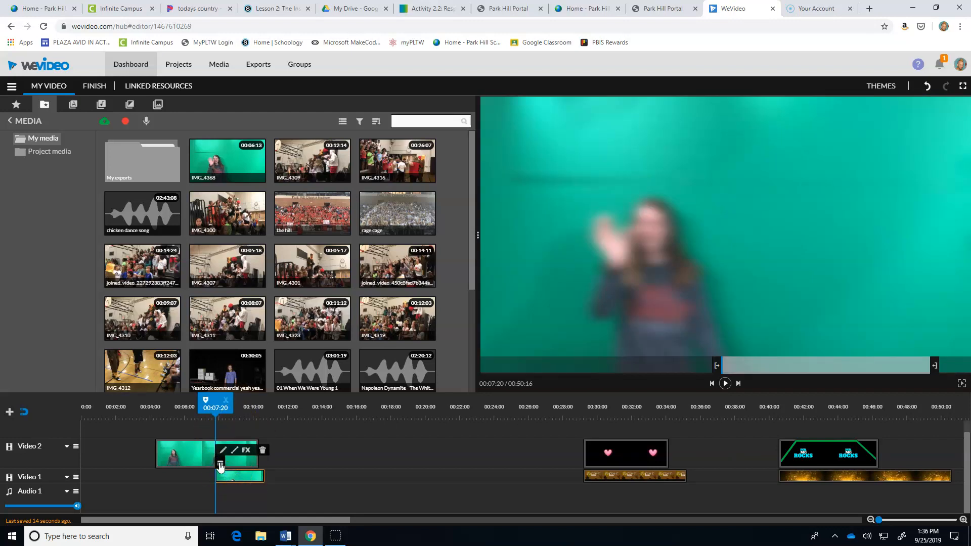
click(219, 463)
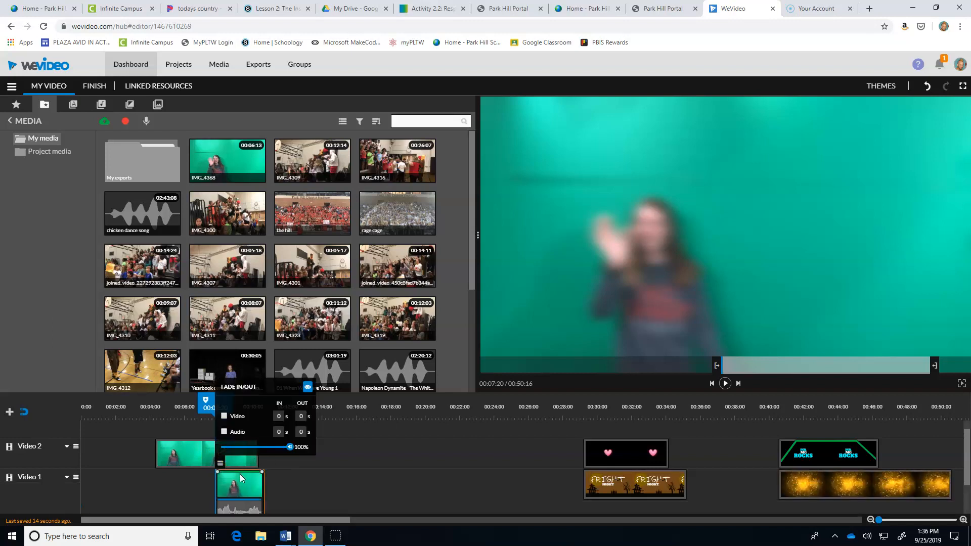
click(224, 417)
click(232, 472)
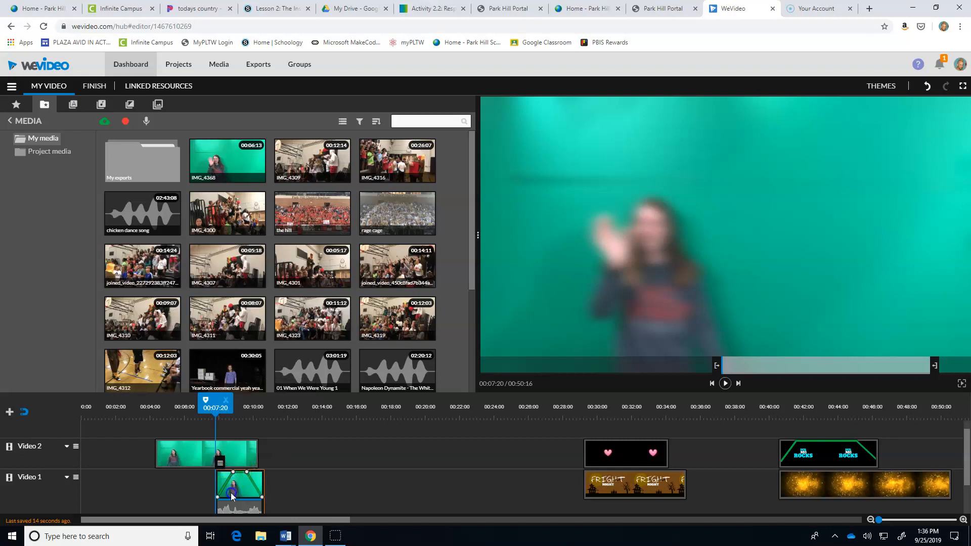
- Move the faded Video 1 clip past the end of the Video 2 clip, to about 00:11:07, and play it
drag(245, 482, 299, 483)
click(311, 473)
drag(278, 403, 279, 402)
click(726, 383)
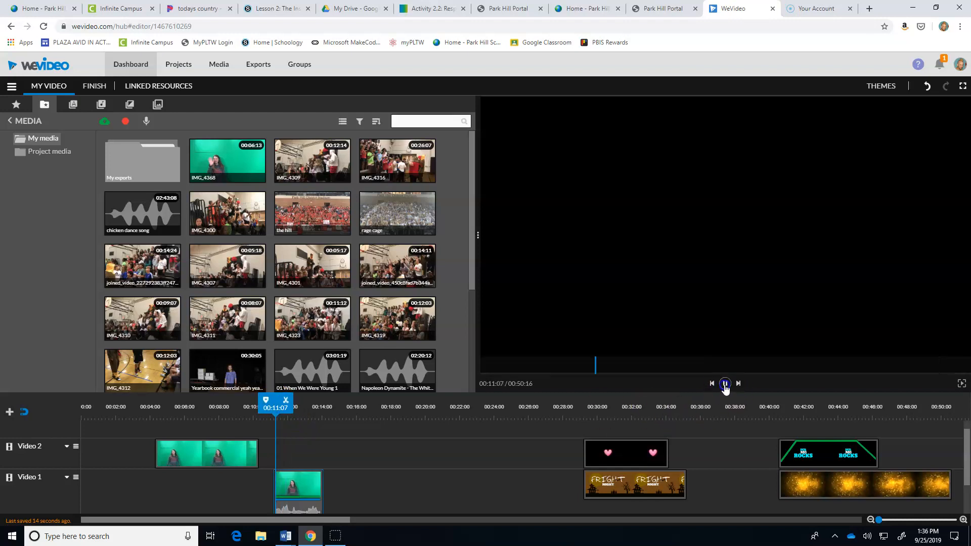
click(725, 383)
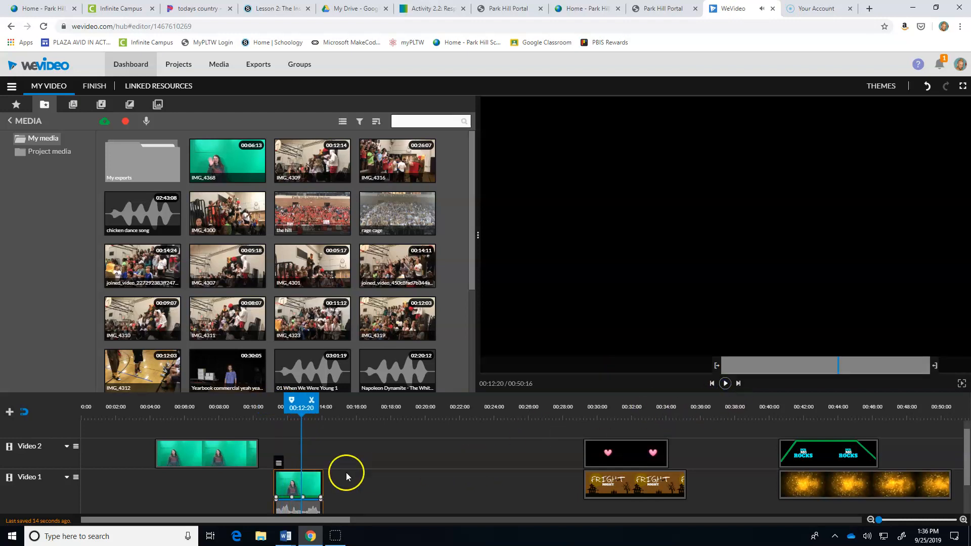
- Move the faded Video 1 clip back to overlap the end of the blurred Video 2 clip, and play from 00:07:04
drag(302, 479, 257, 481)
click(228, 400)
drag(228, 397, 205, 400)
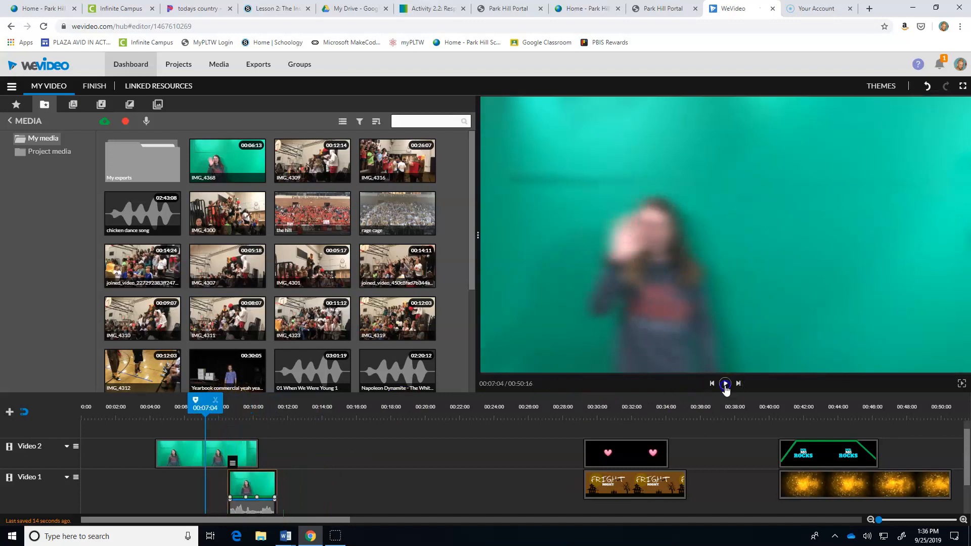
click(725, 383)
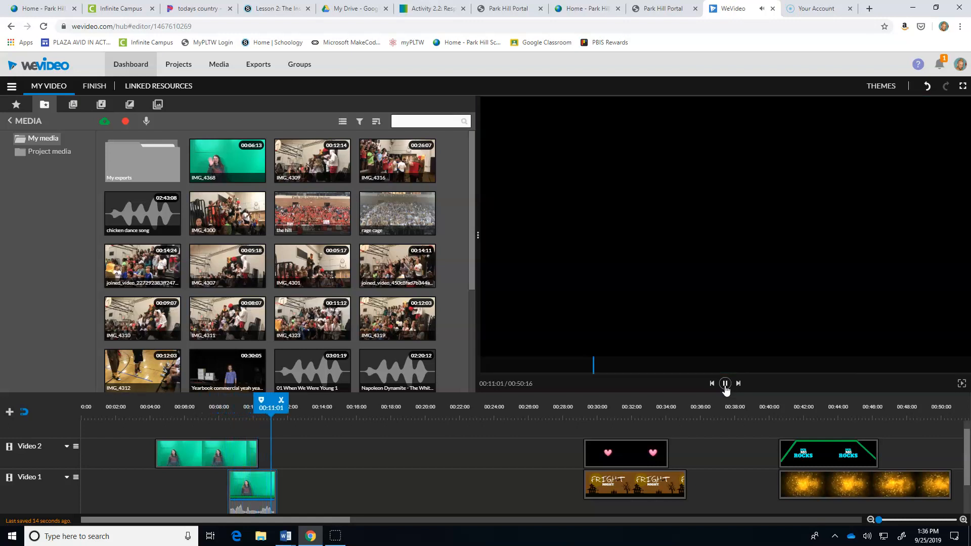
click(725, 383)
- Select both overlapping IMG_4368 clips together and paste a copy of the pair at 00:17:07
drag(273, 409, 234, 436)
drag(369, 442, 126, 510)
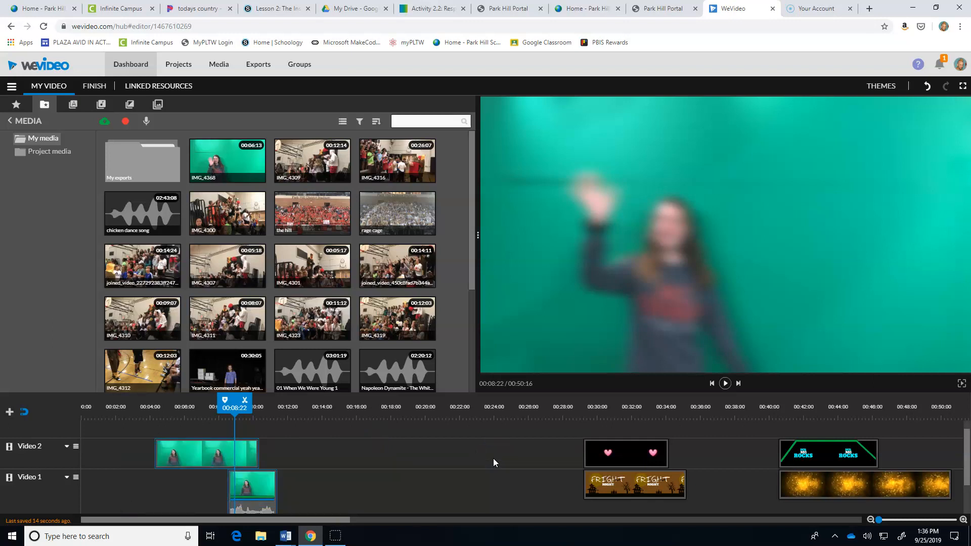
click(361, 419)
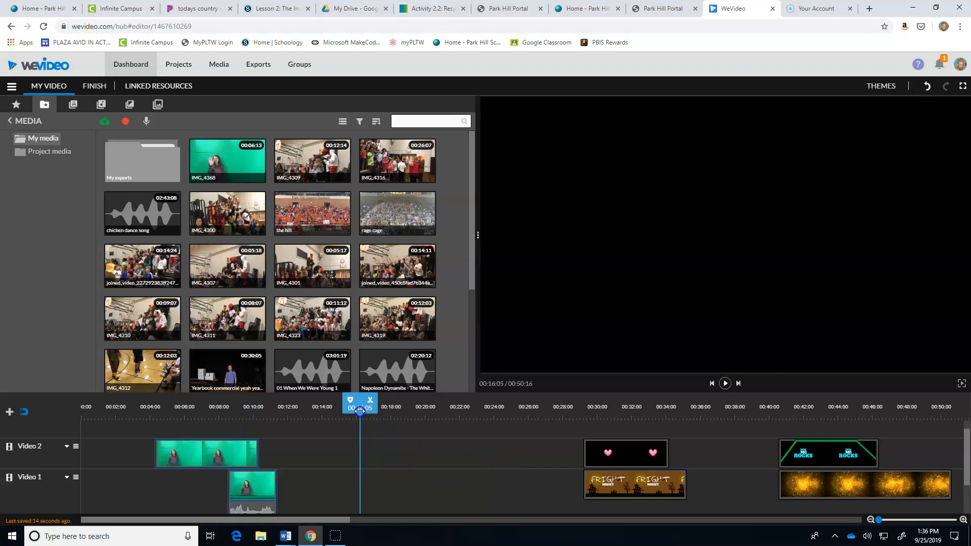
drag(362, 399, 162, 514)
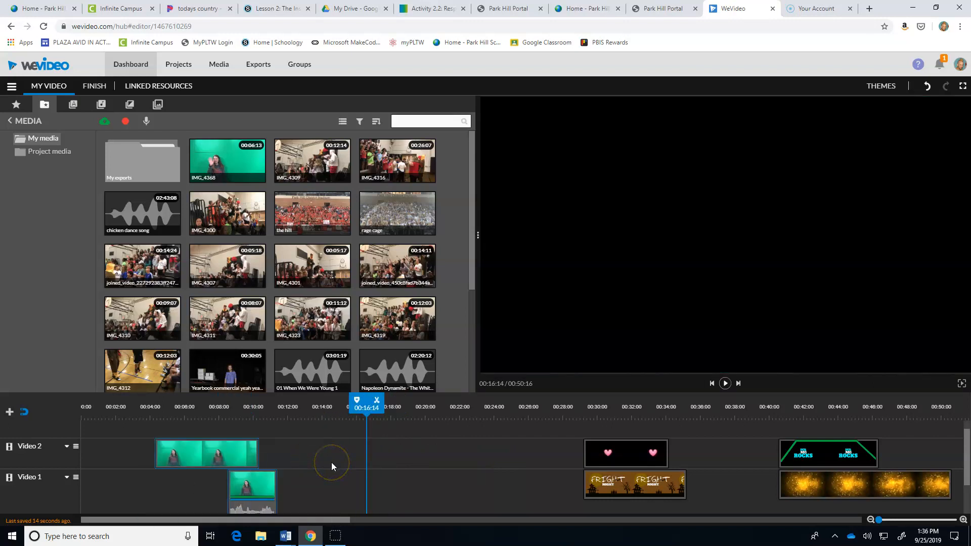
mouse_move(367, 403)
mouse_down()
mouse_move(400, 403)
mouse_move(379, 405)
mouse_up()
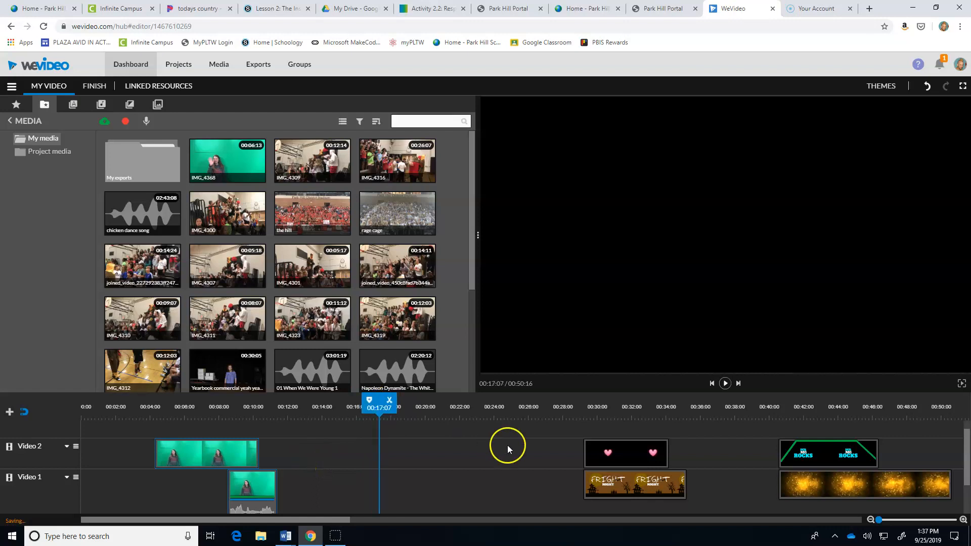
key(ctrl+v)
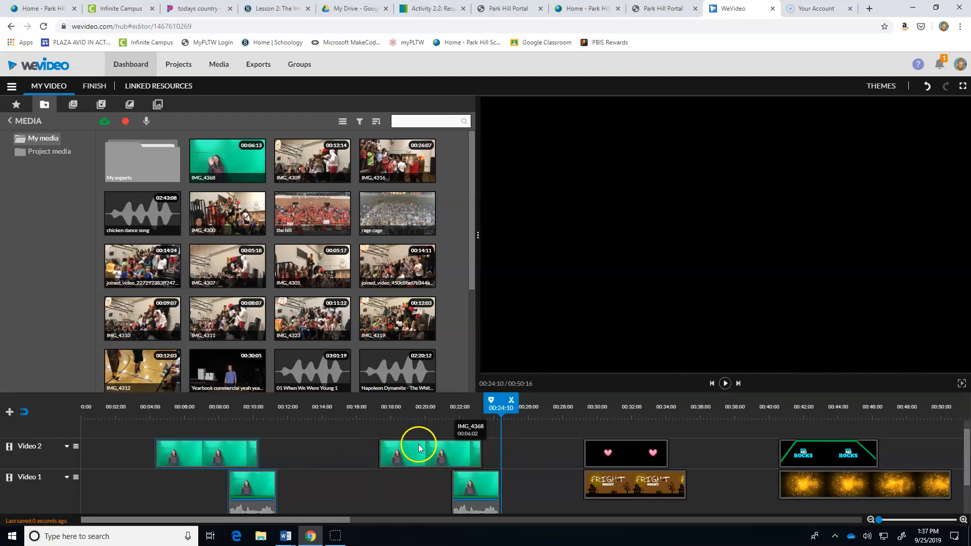
- Move the pasted blurred clip from Video 2 down to Video 1, starting at 00:12:02, and check the frame at 00:14:00
drag(412, 448, 329, 487)
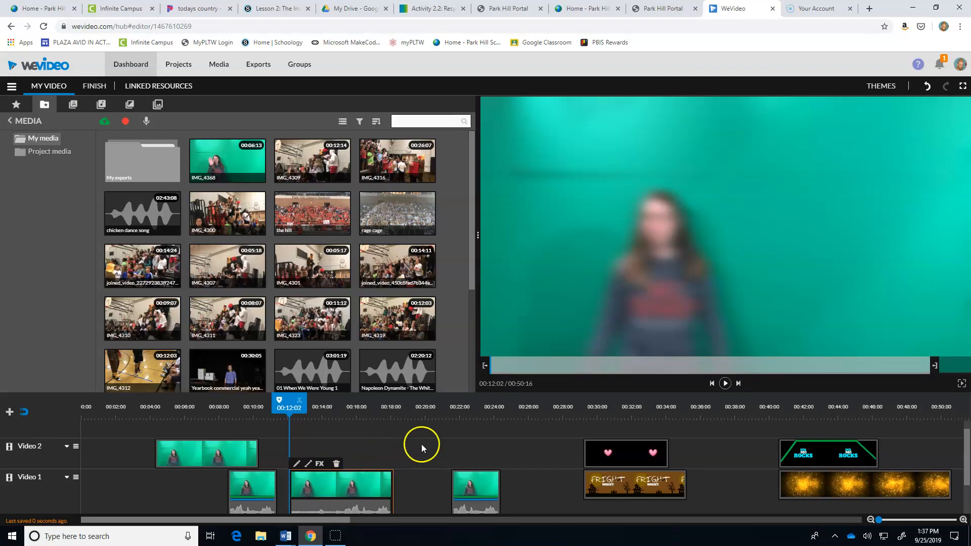
click(402, 449)
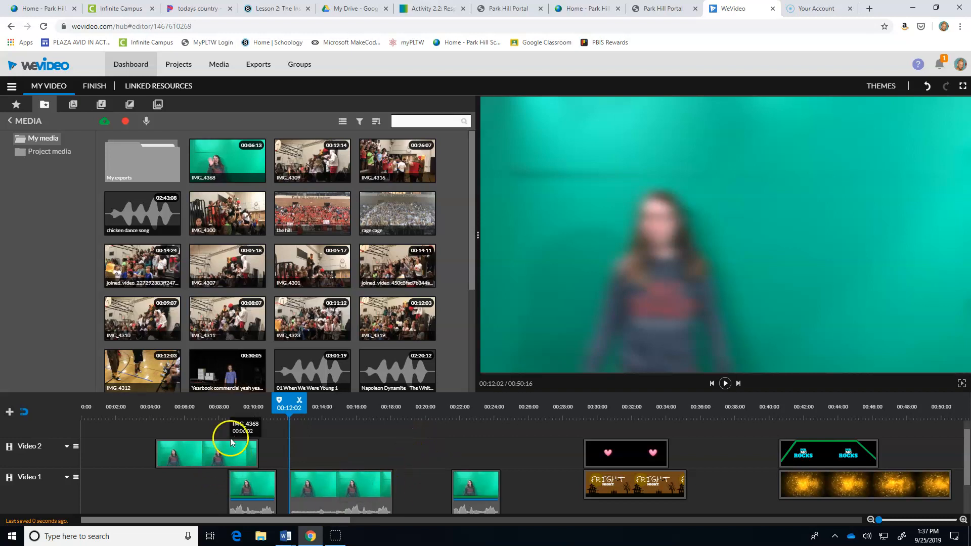
drag(290, 400, 322, 399)
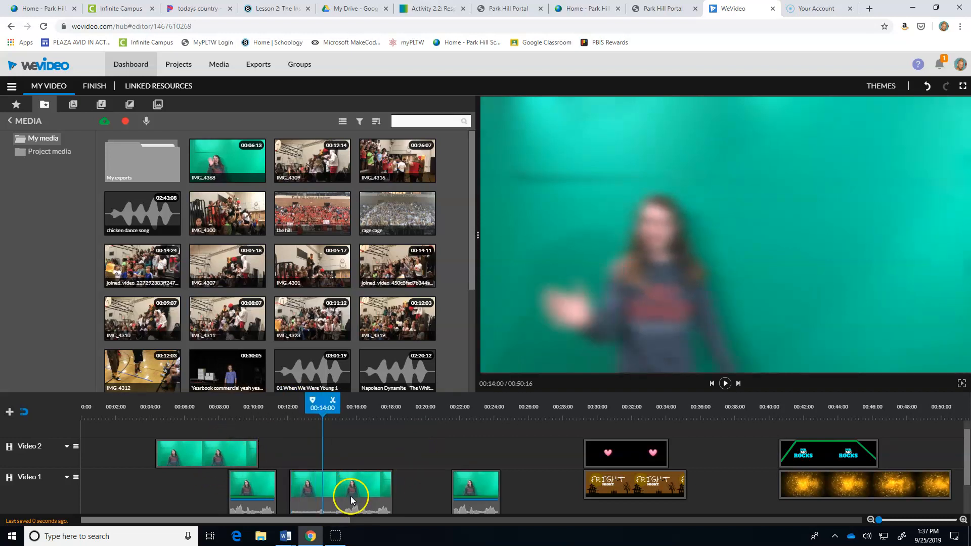